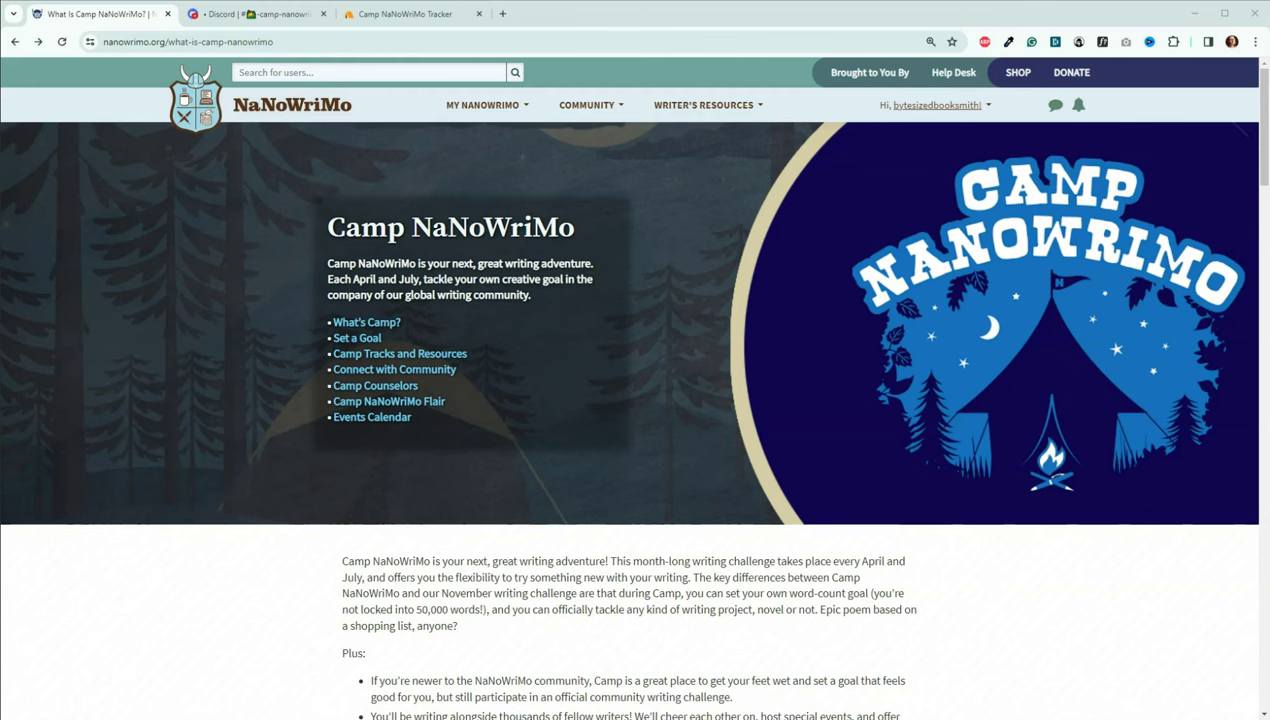
Review the Discord #camp-nanowrimo welcome post and project poll, then return to the Notion tracker
{"action": "key", "text": "ctrl+Tab"}
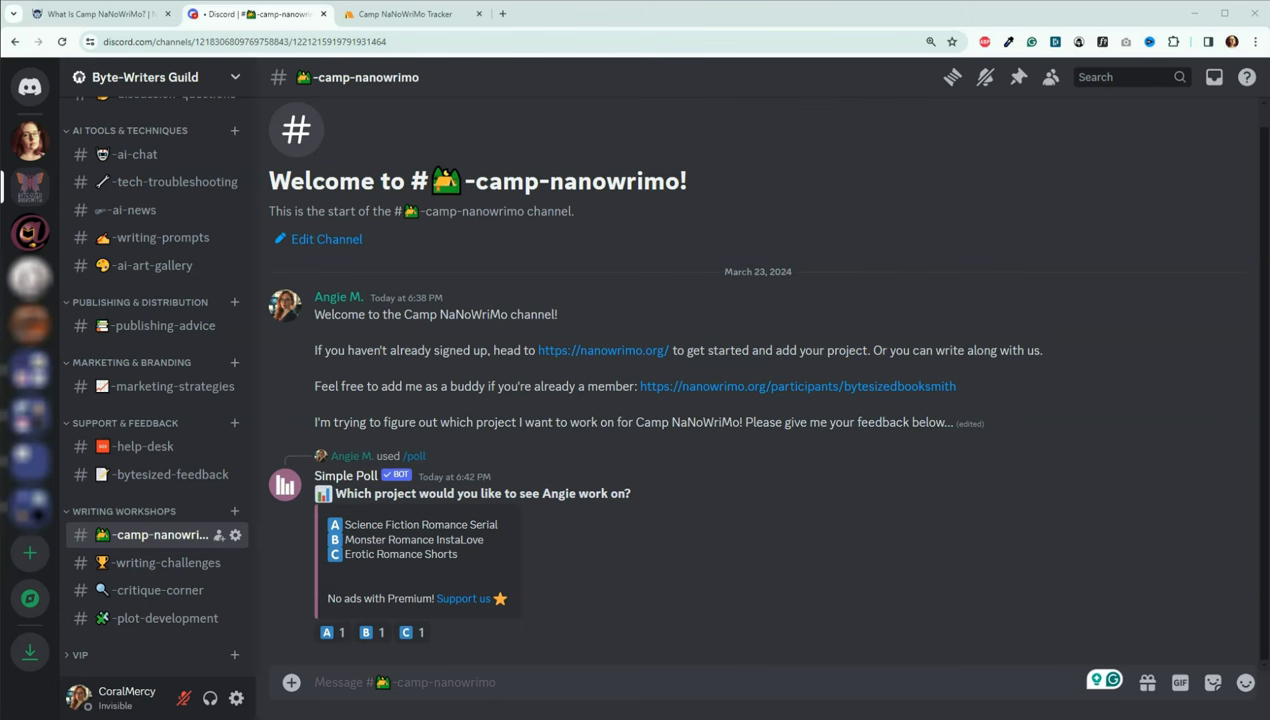
{"action": "key", "text": "ctrl+Tab"}
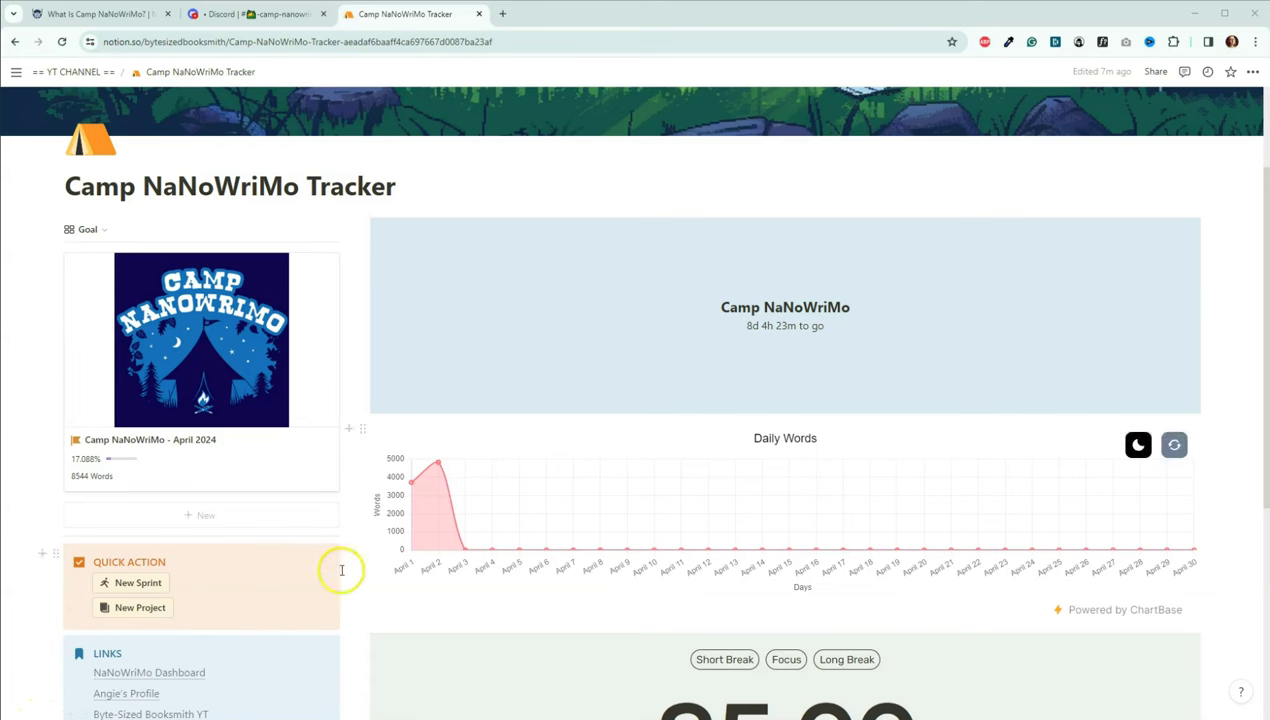
Open the Camp NaNoWriMo - April 2024 goal in center peek: 50000-word goal, 8544 written
{"action": "scroll", "coordinate": [363, 473], "scroll_direction": "up", "scroll_amount": 2}
{"action": "scroll", "coordinate": [363, 454], "scroll_direction": "down", "scroll_amount": 3}
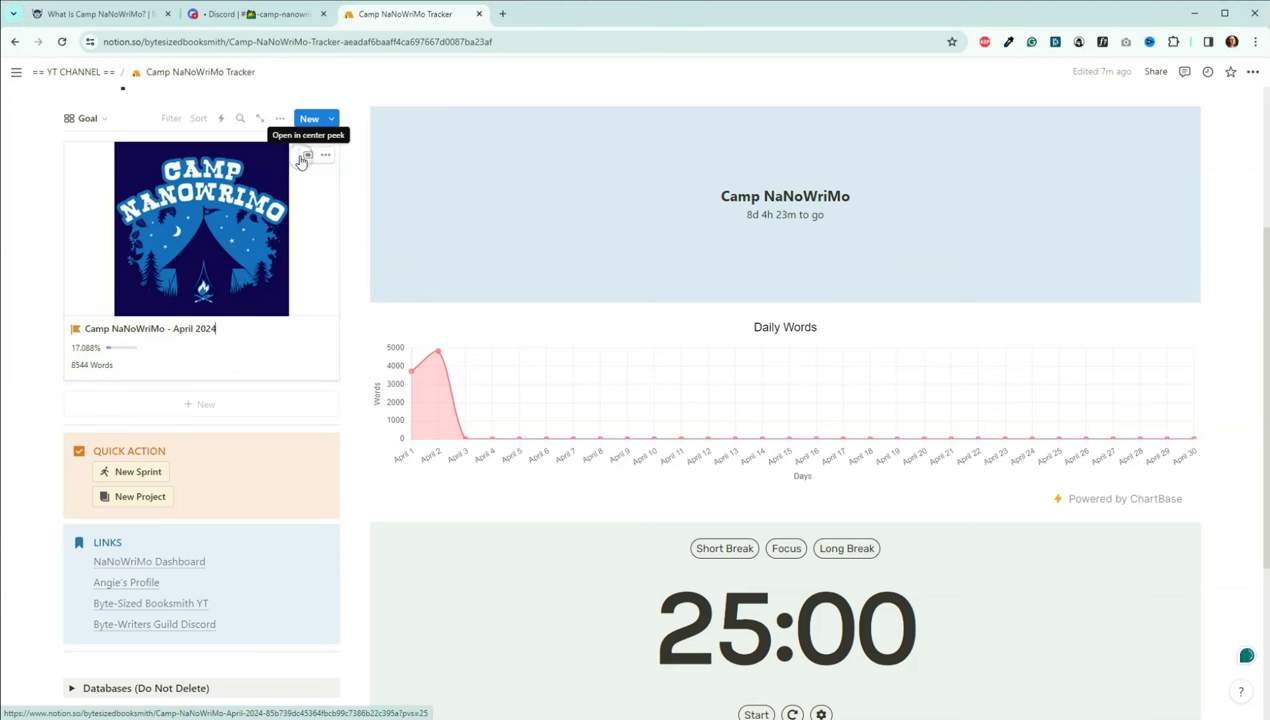
{"action": "left_click", "coordinate": [306, 158]}
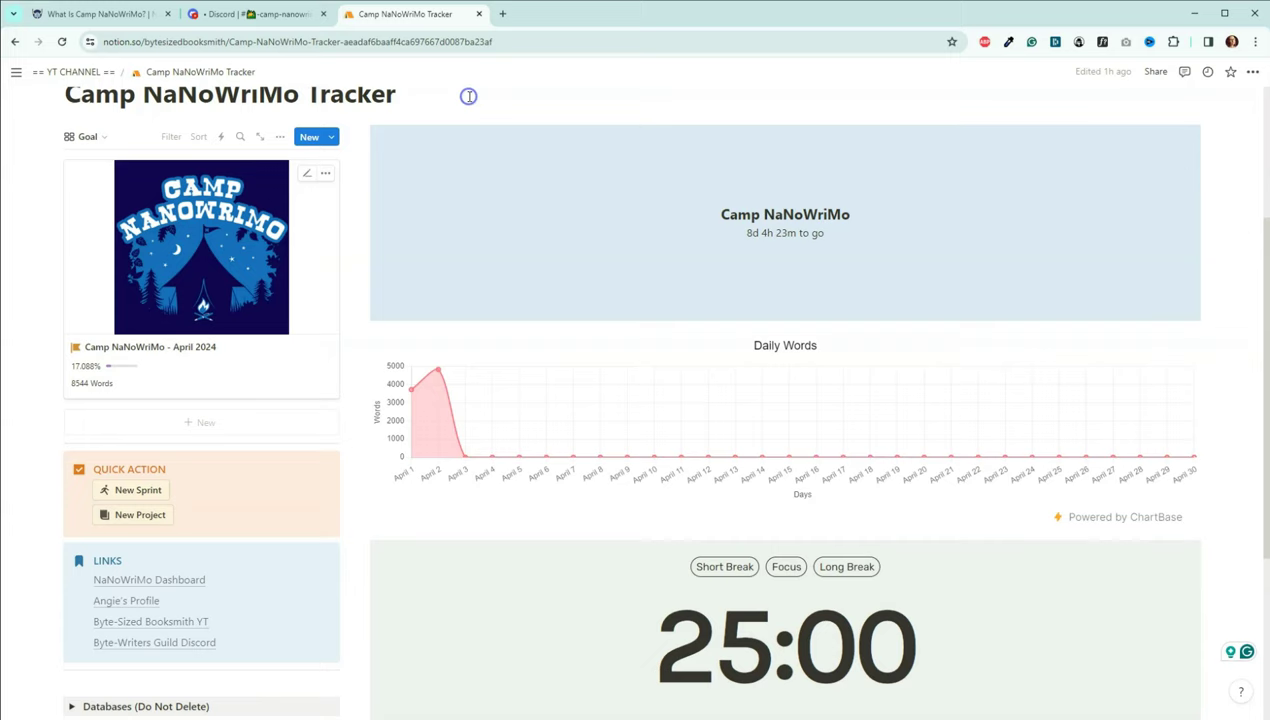
Close the goal peek and open Sprints from the expanded Databases (Do Not Delete) toggle
{"action": "left_click", "coordinate": [469, 96]}
{"action": "scroll", "coordinate": [321, 174], "scroll_direction": "down", "scroll_amount": 2}
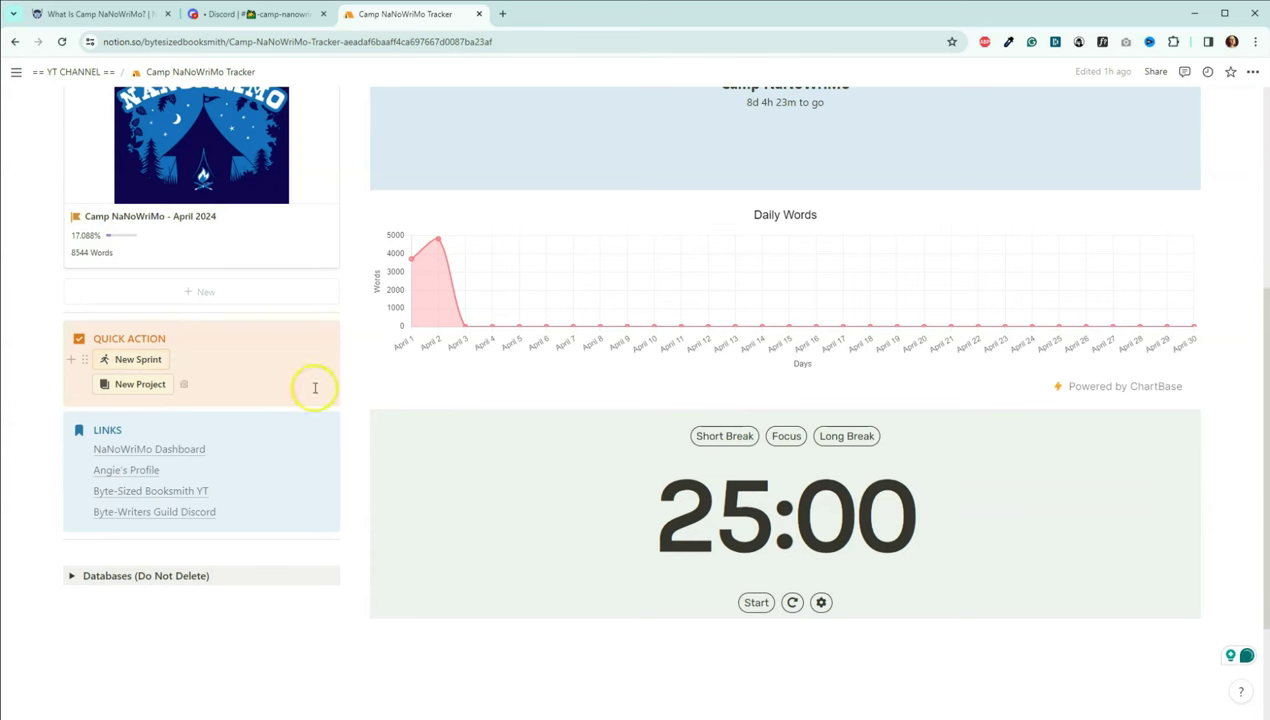
{"action": "mouse_move", "coordinate": [440, 243]}
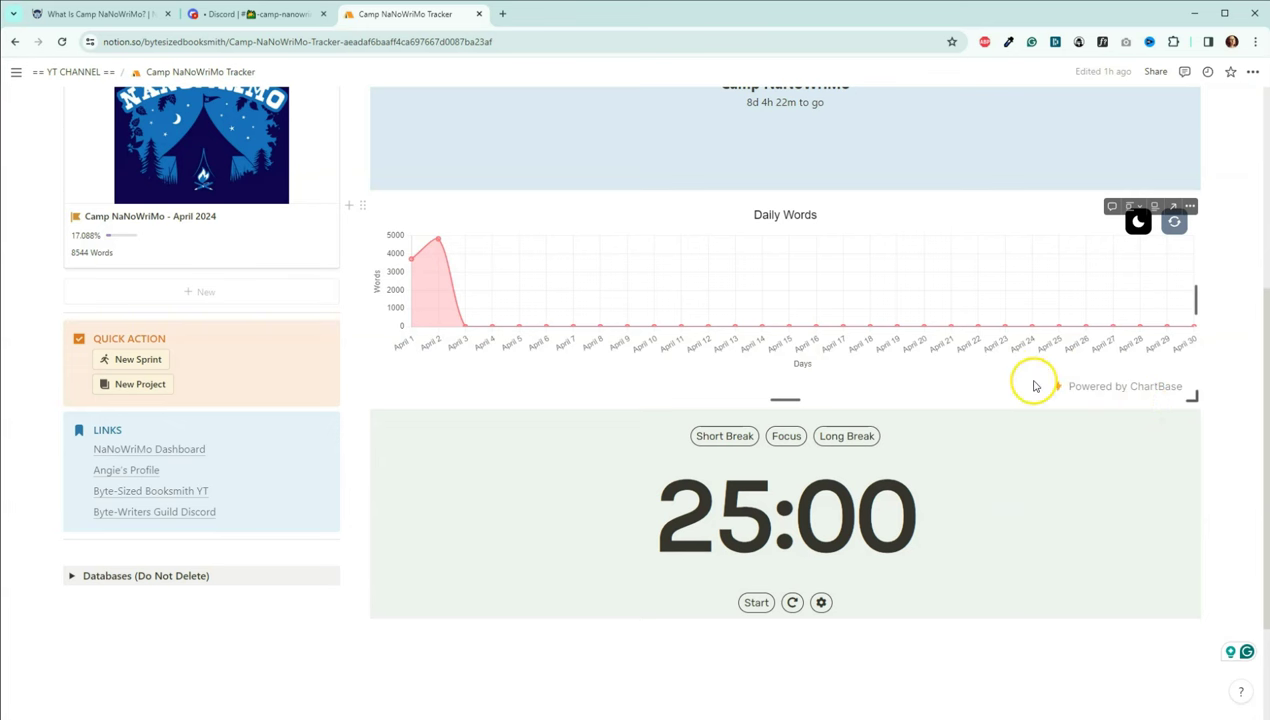
{"action": "left_click", "coordinate": [73, 577]}
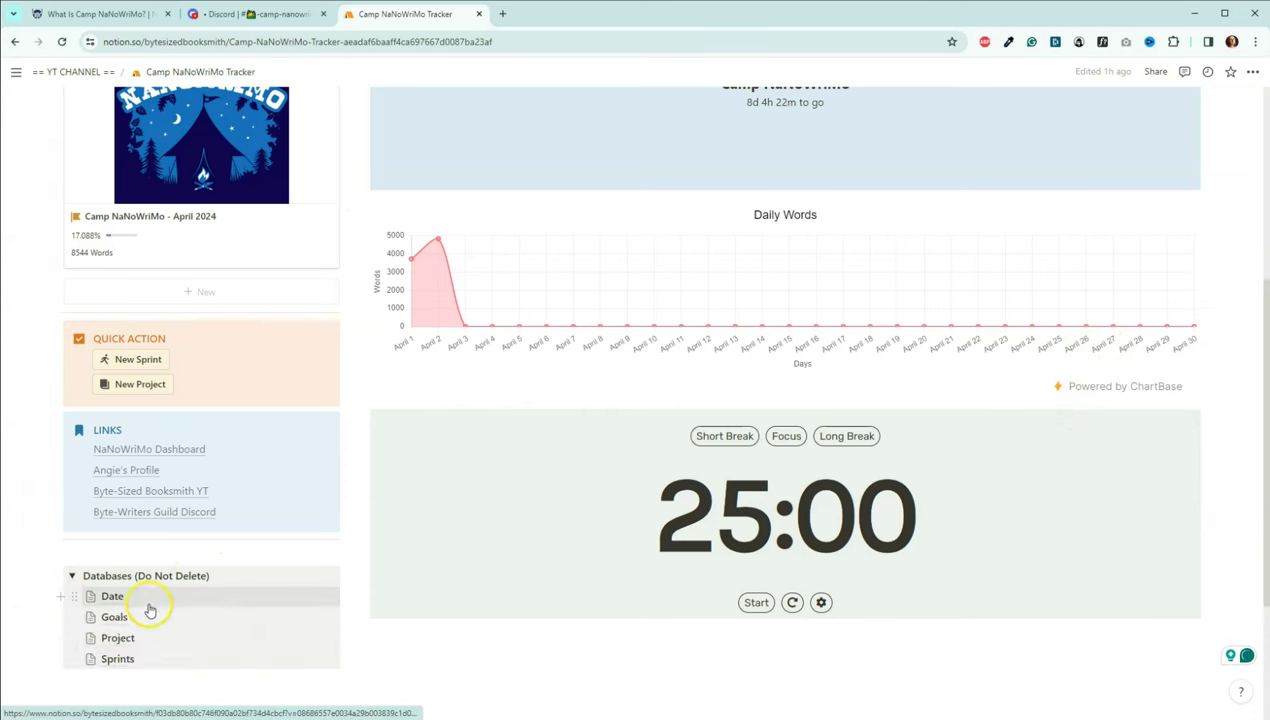
{"action": "left_click", "coordinate": [120, 659]}
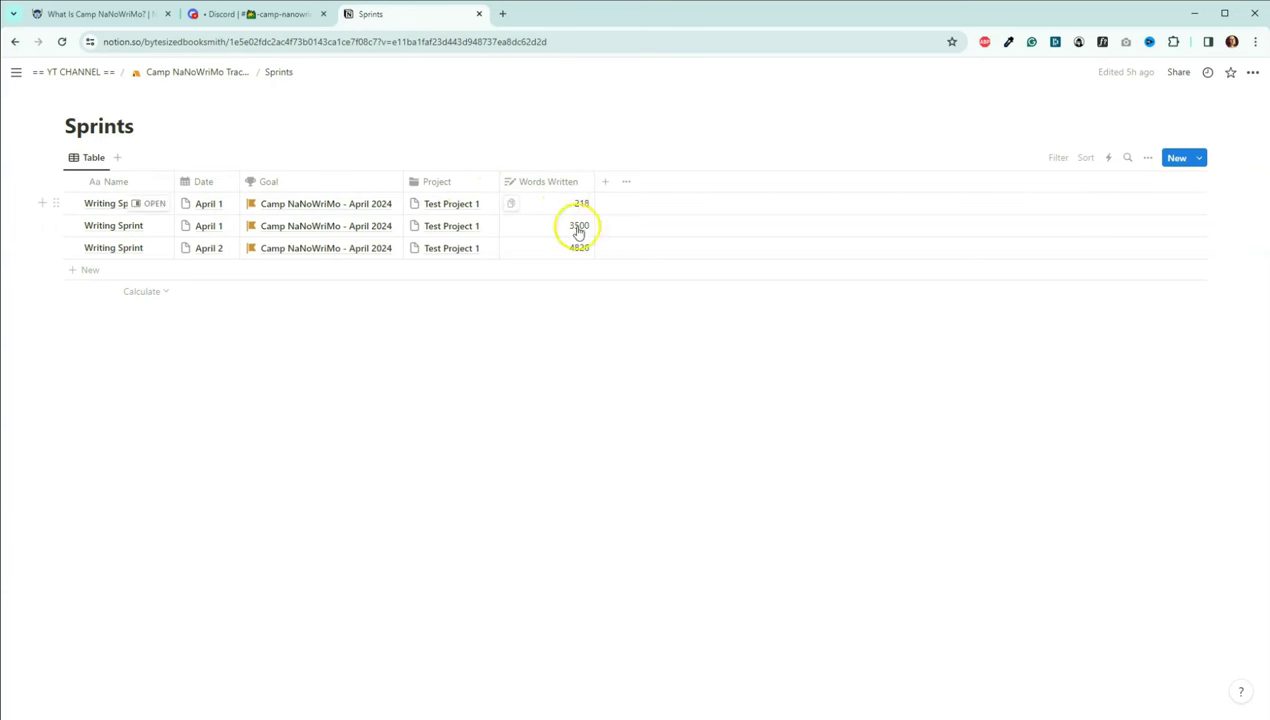
Back on the tracker, create a new sprint dated April 2
{"action": "left_click", "coordinate": [192, 78]}
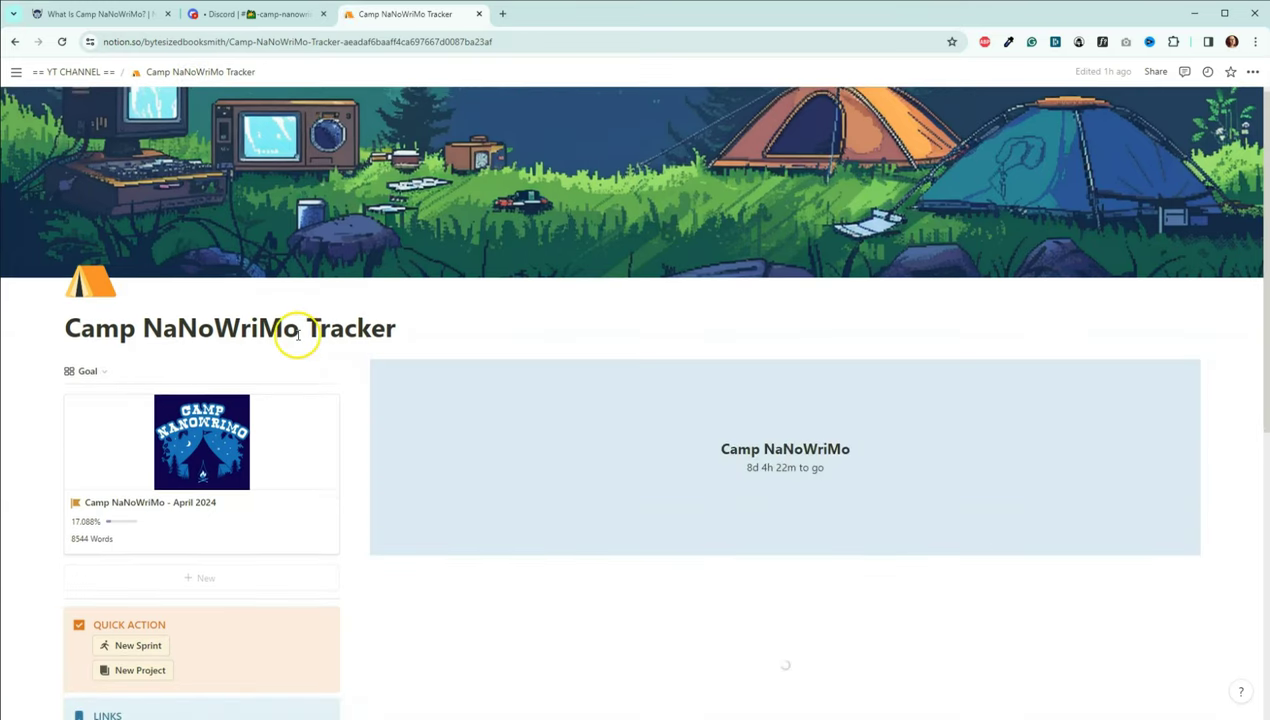
{"action": "scroll", "coordinate": [298, 341], "scroll_direction": "down", "scroll_amount": 2}
{"action": "left_click", "coordinate": [140, 472]}
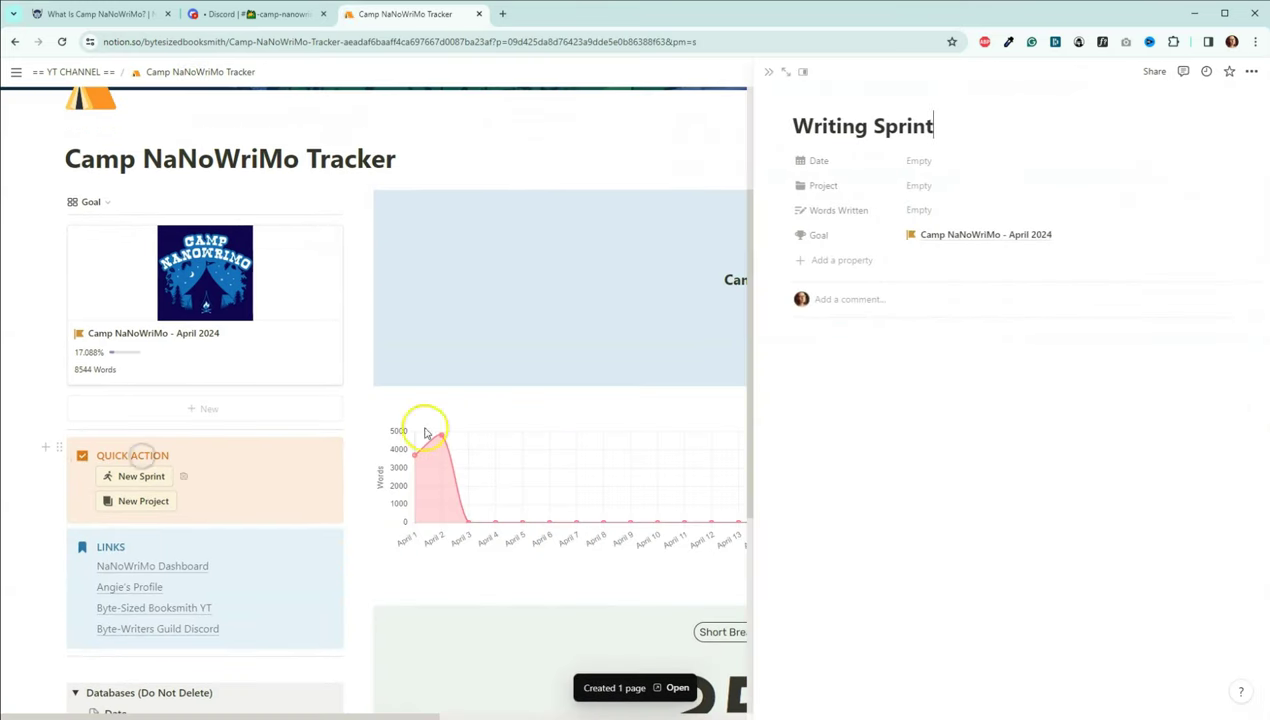
{"action": "left_click", "coordinate": [935, 160]}
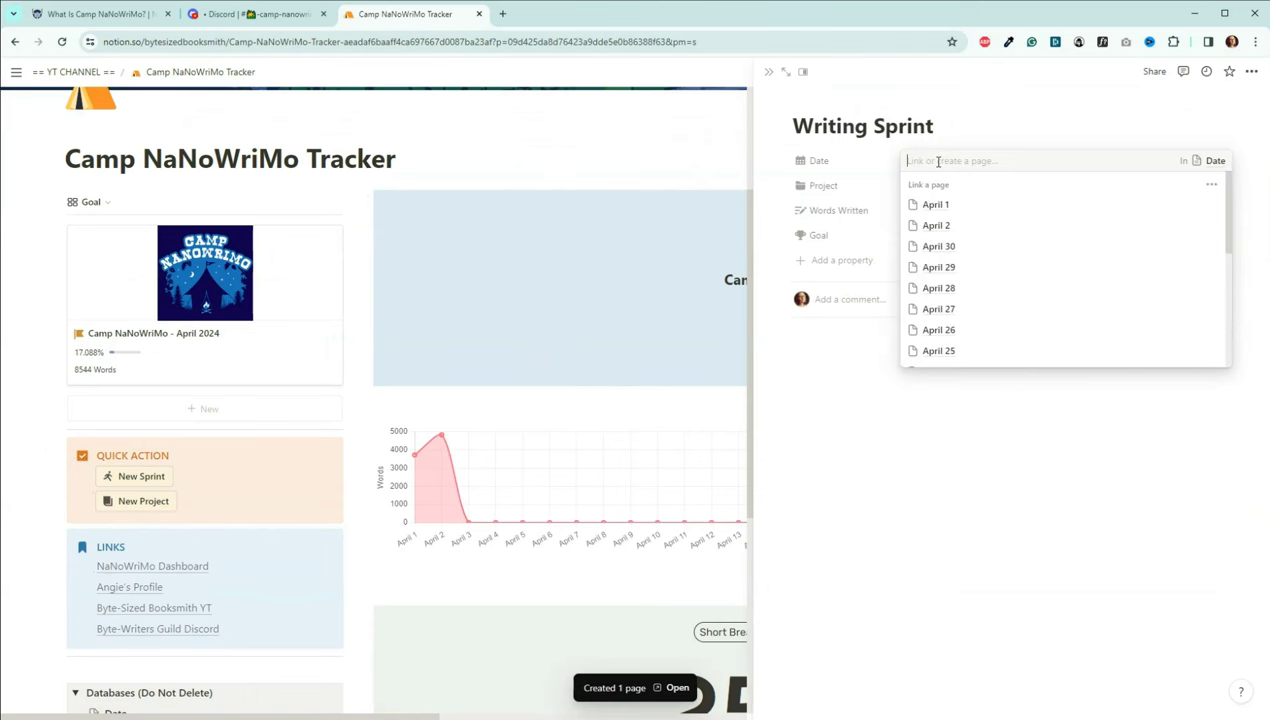
{"action": "left_click", "coordinate": [972, 227]}
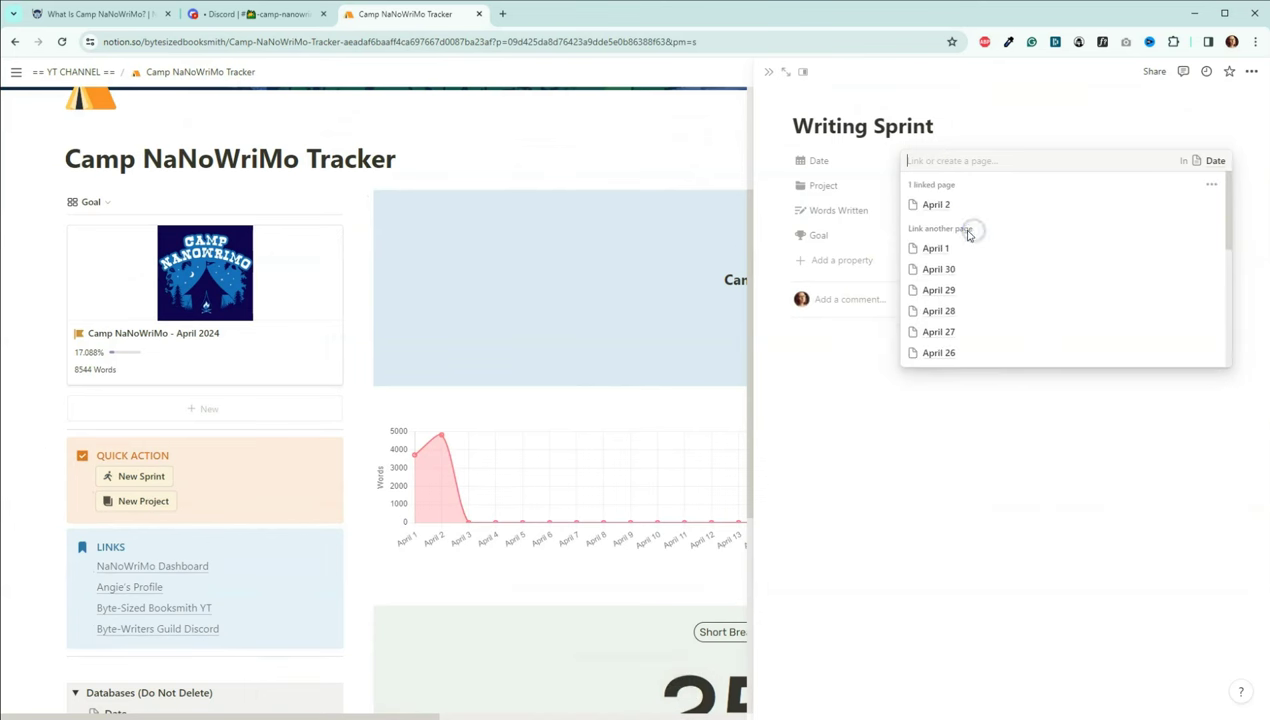
{"action": "left_click", "coordinate": [765, 195]}
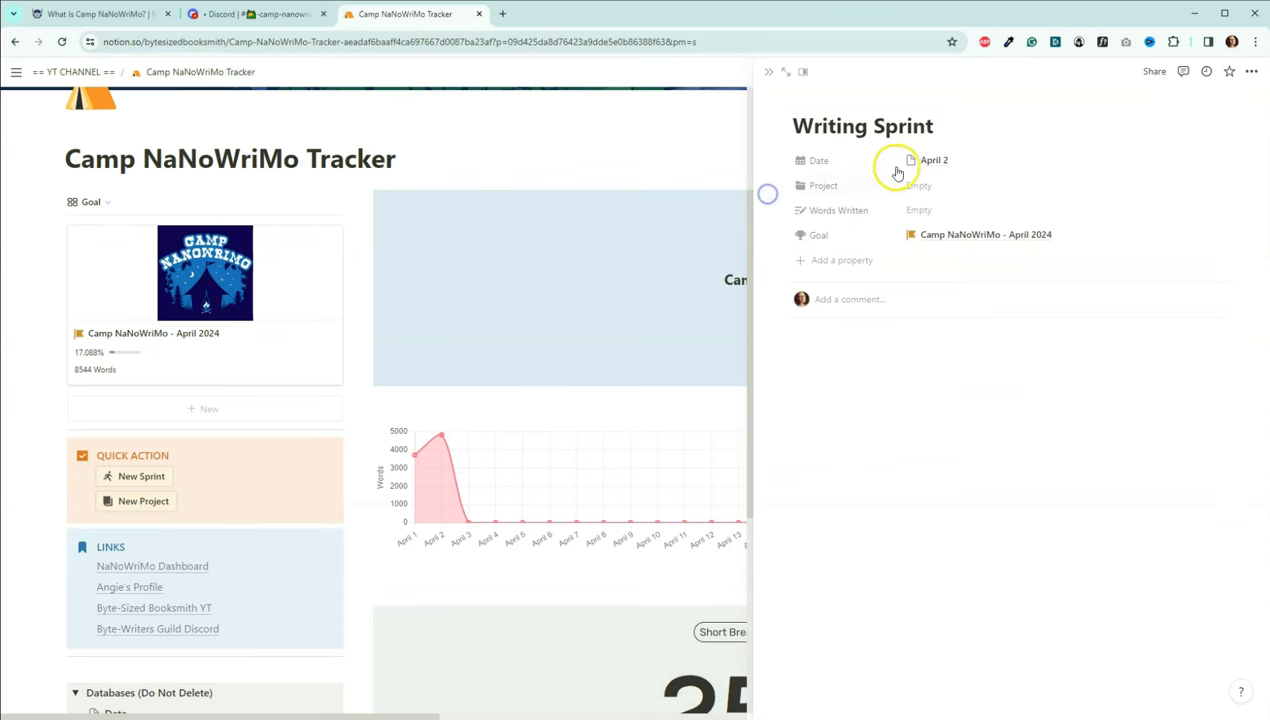
Link the new sprint to Test Project 1 with 1200 words written
{"action": "left_click", "coordinate": [935, 190]}
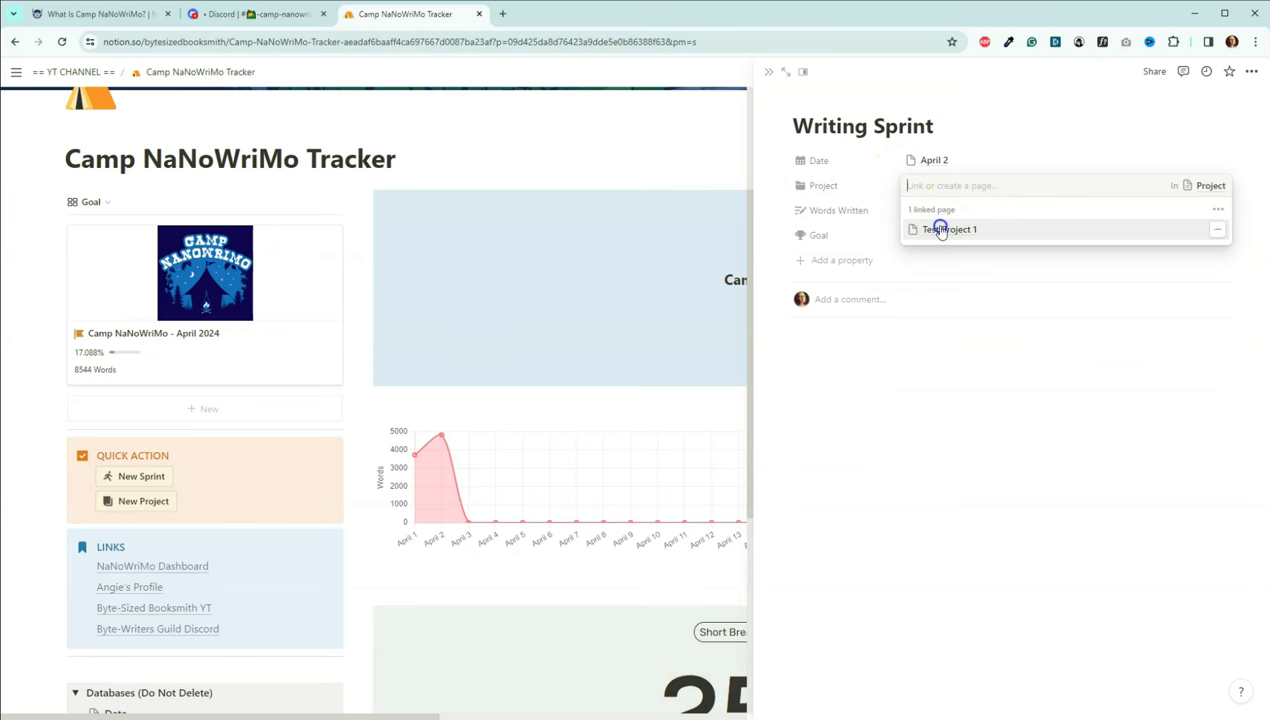
{"action": "left_click", "coordinate": [775, 187]}
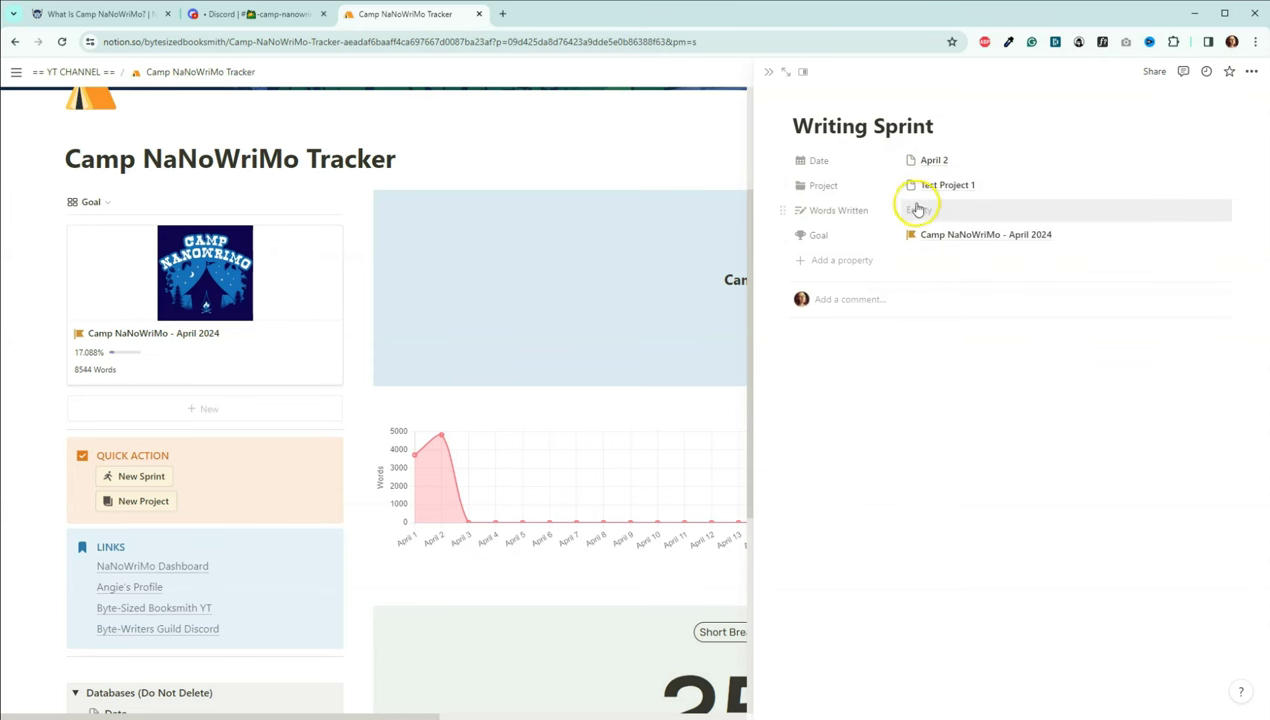
{"action": "left_click", "coordinate": [936, 207]}
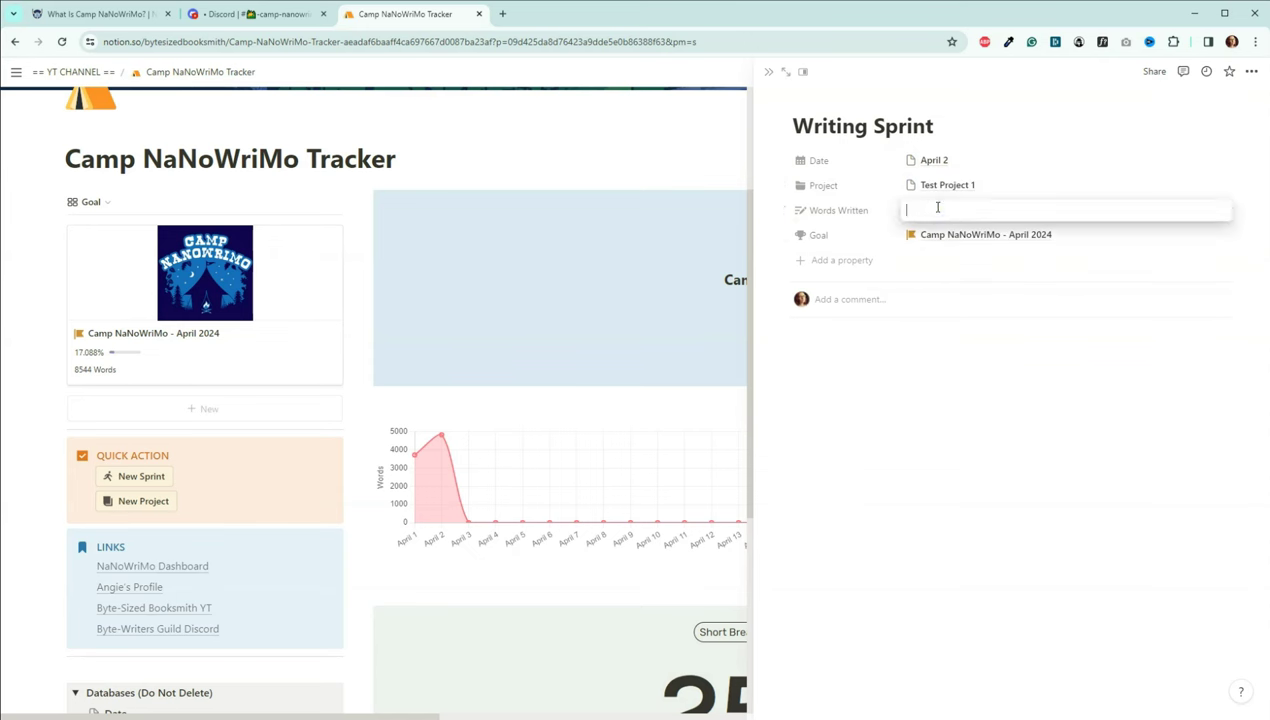
{"action": "type", "text": "1200"}
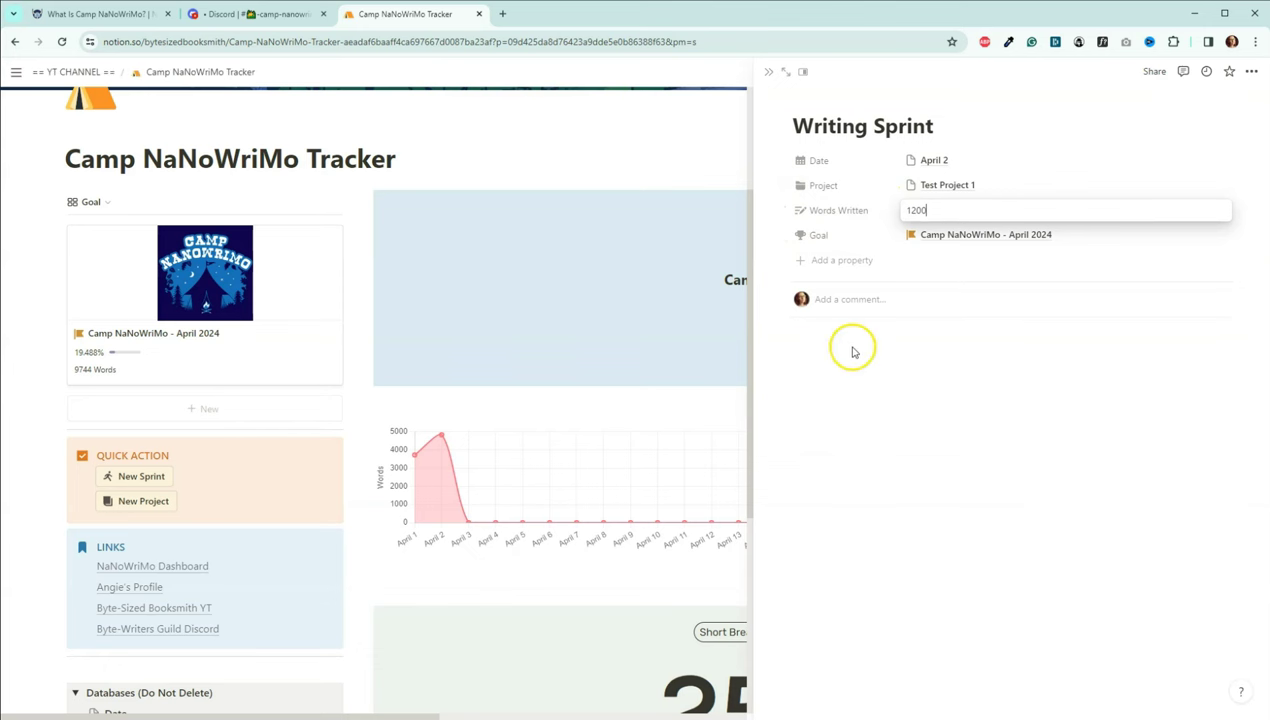
{"action": "left_click", "coordinate": [868, 377]}
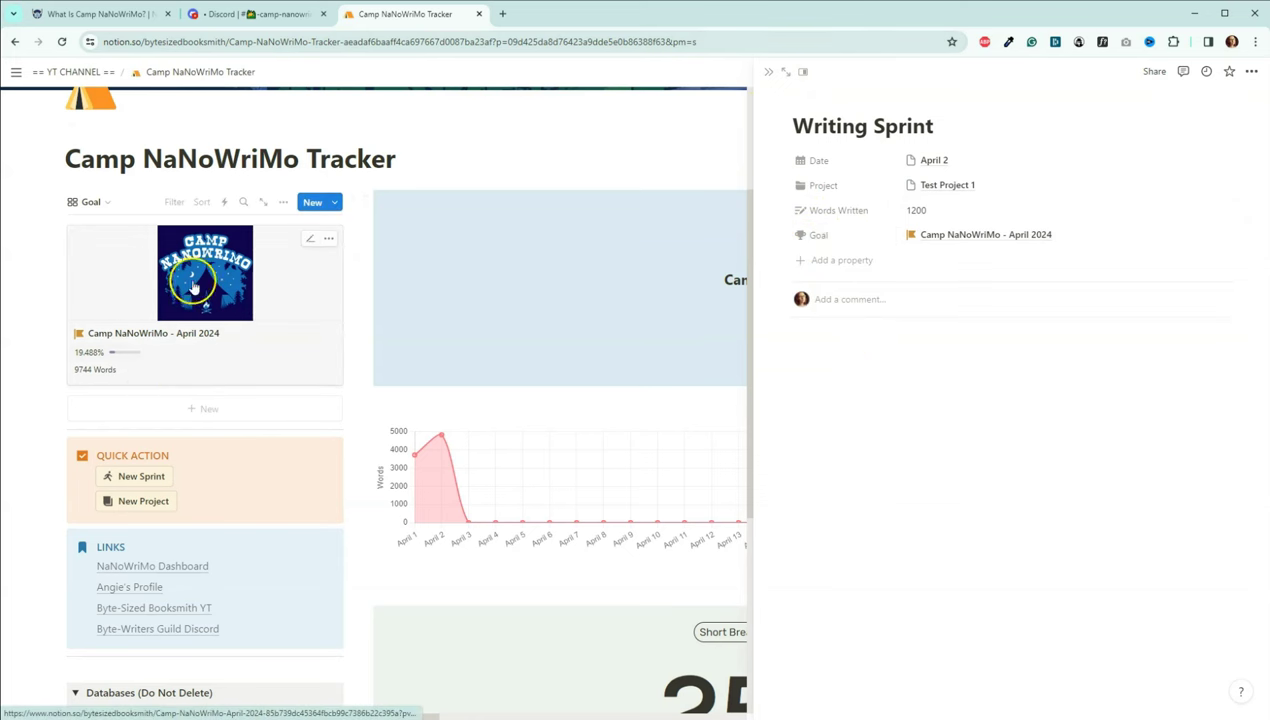
{"action": "left_click", "coordinate": [770, 71]}
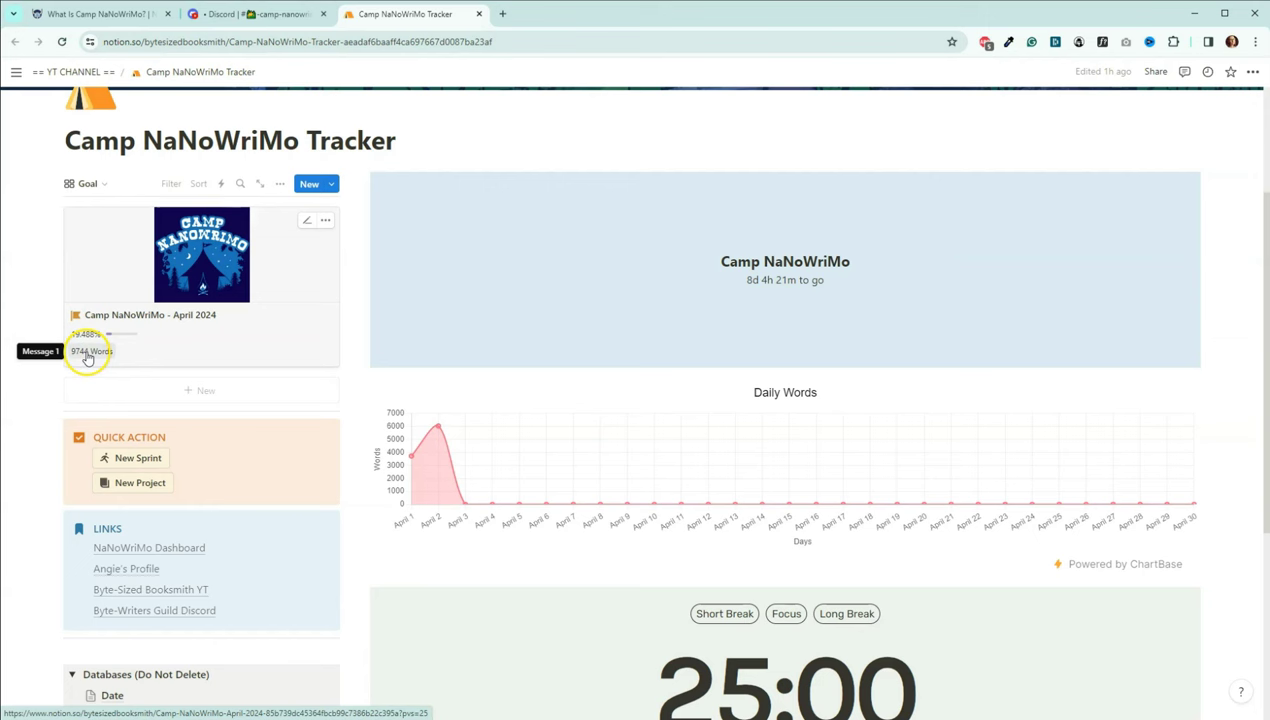
Check the Daily Words chart's April 2 point, now at 6026 words
{"action": "mouse_move", "coordinate": [440, 430]}
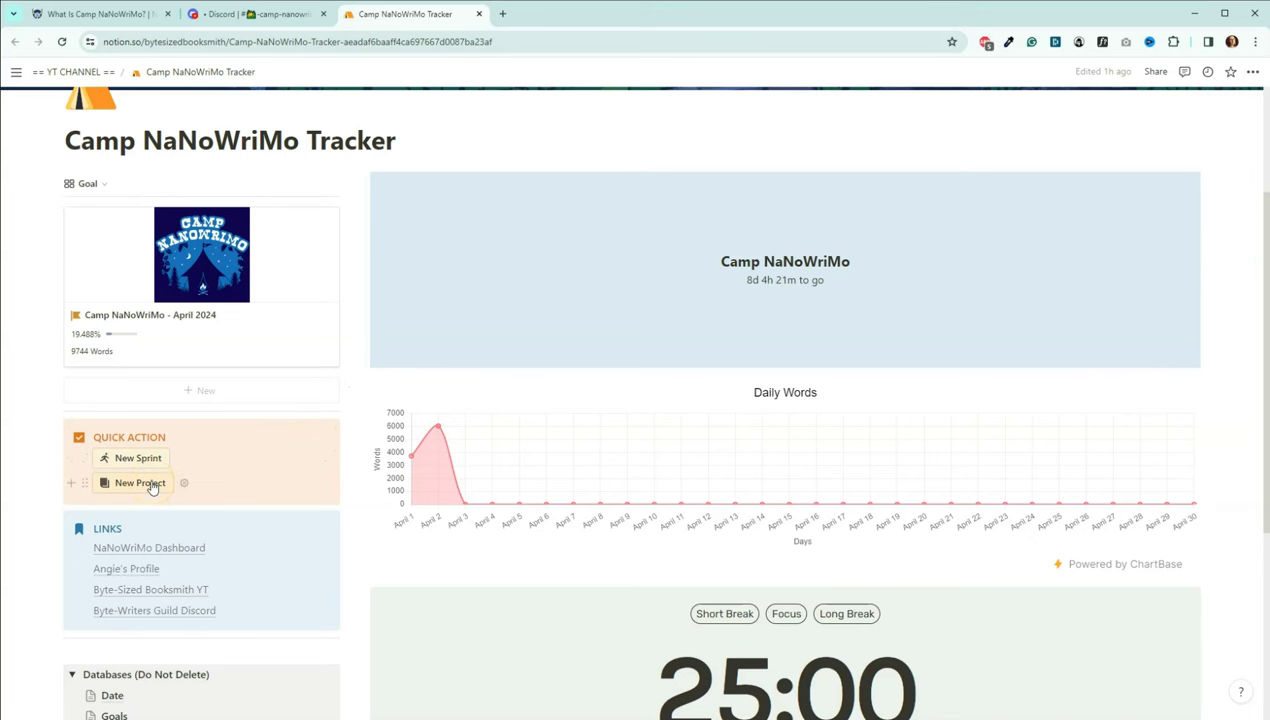
{"action": "scroll", "coordinate": [306, 411], "scroll_direction": "down", "scroll_amount": 2}
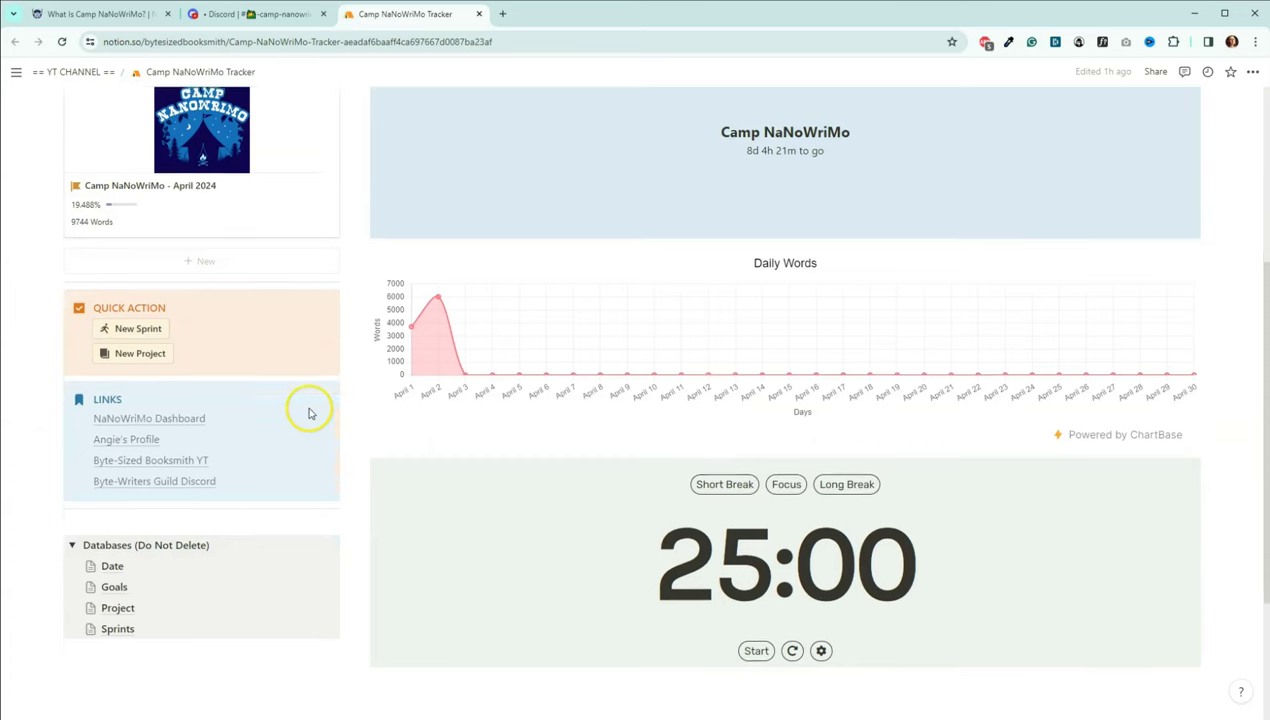
{"action": "left_click", "coordinate": [119, 606]}
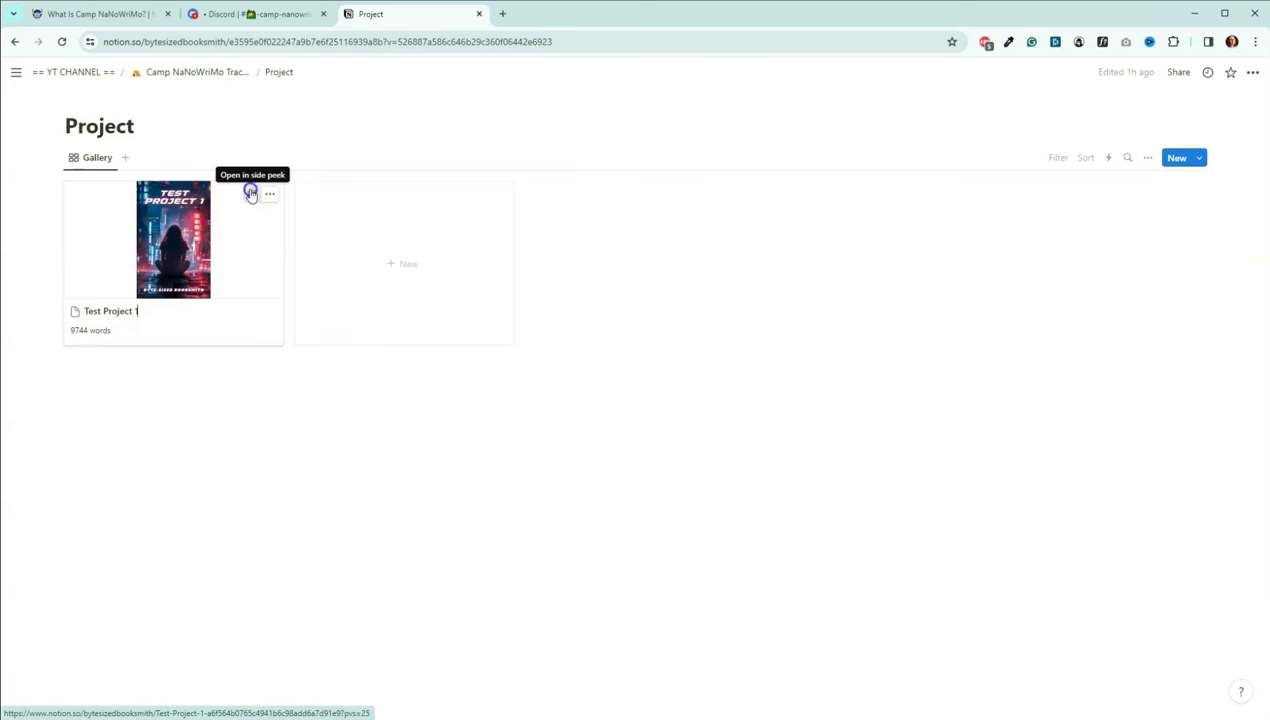
{"action": "left_click", "coordinate": [252, 195]}
{"action": "mouse_move", "coordinate": [850, 99]}
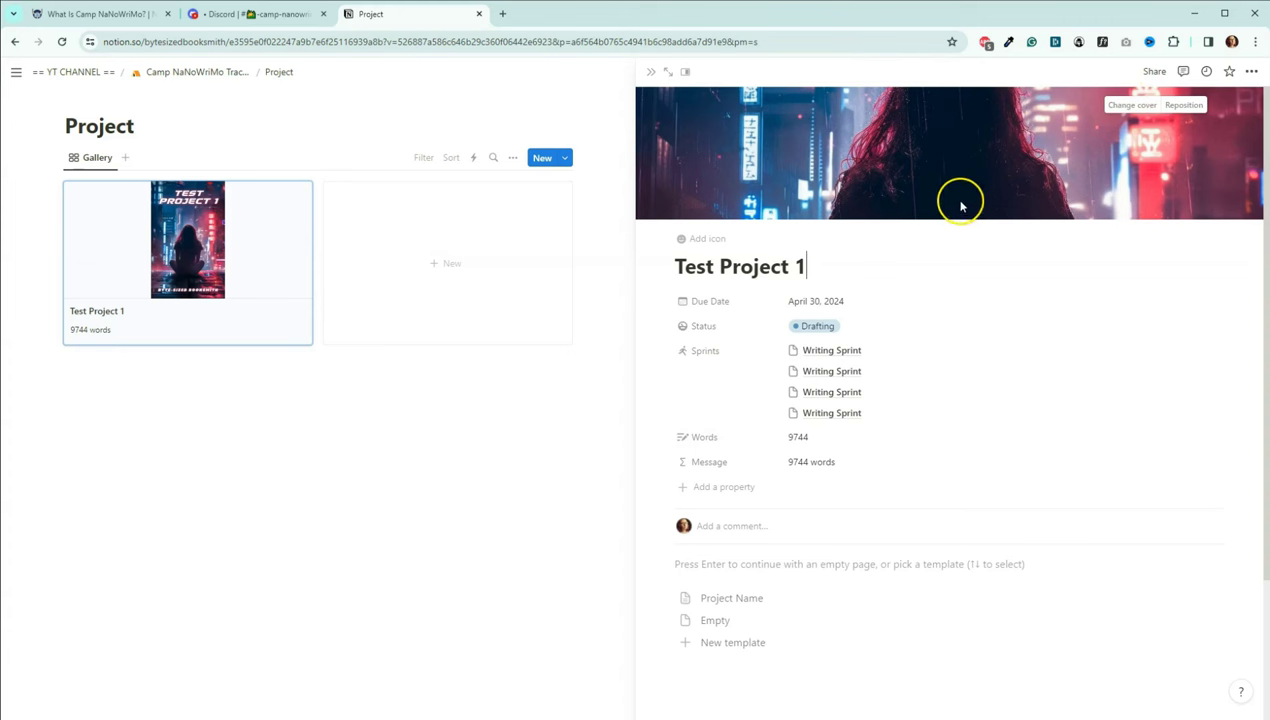
{"action": "triple_click", "coordinate": [715, 266]}
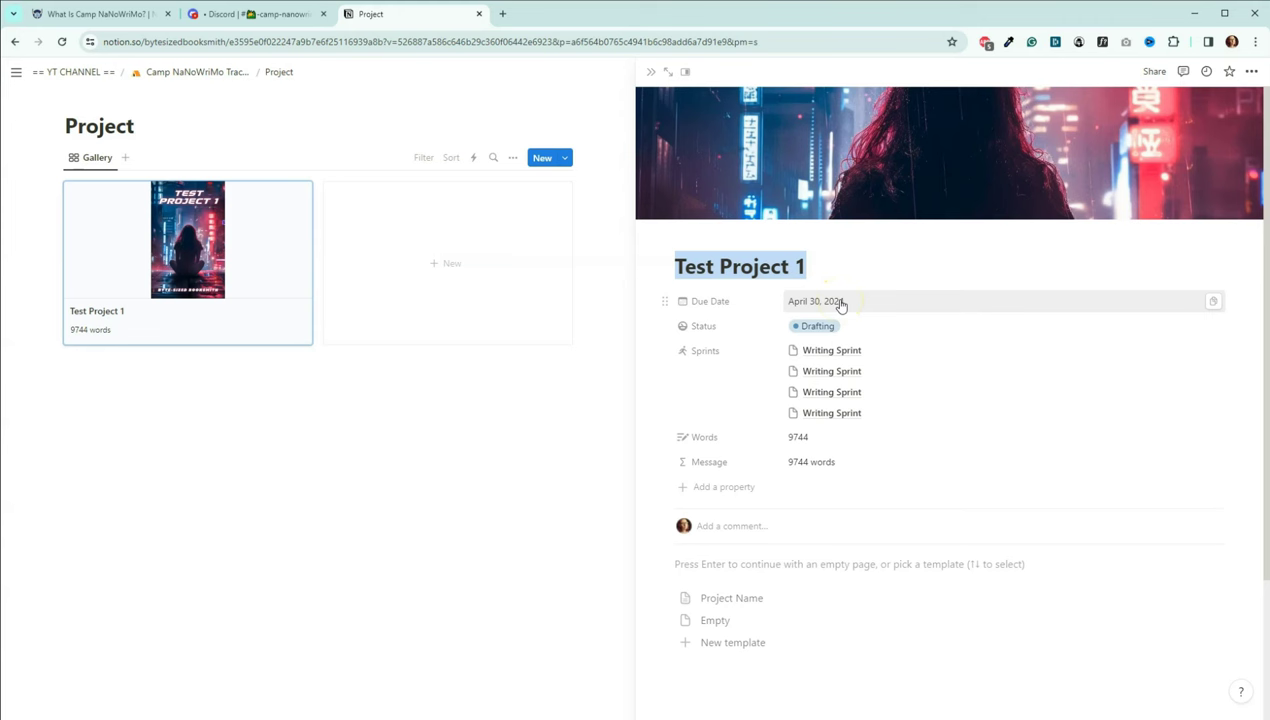
{"action": "left_click", "coordinate": [867, 328]}
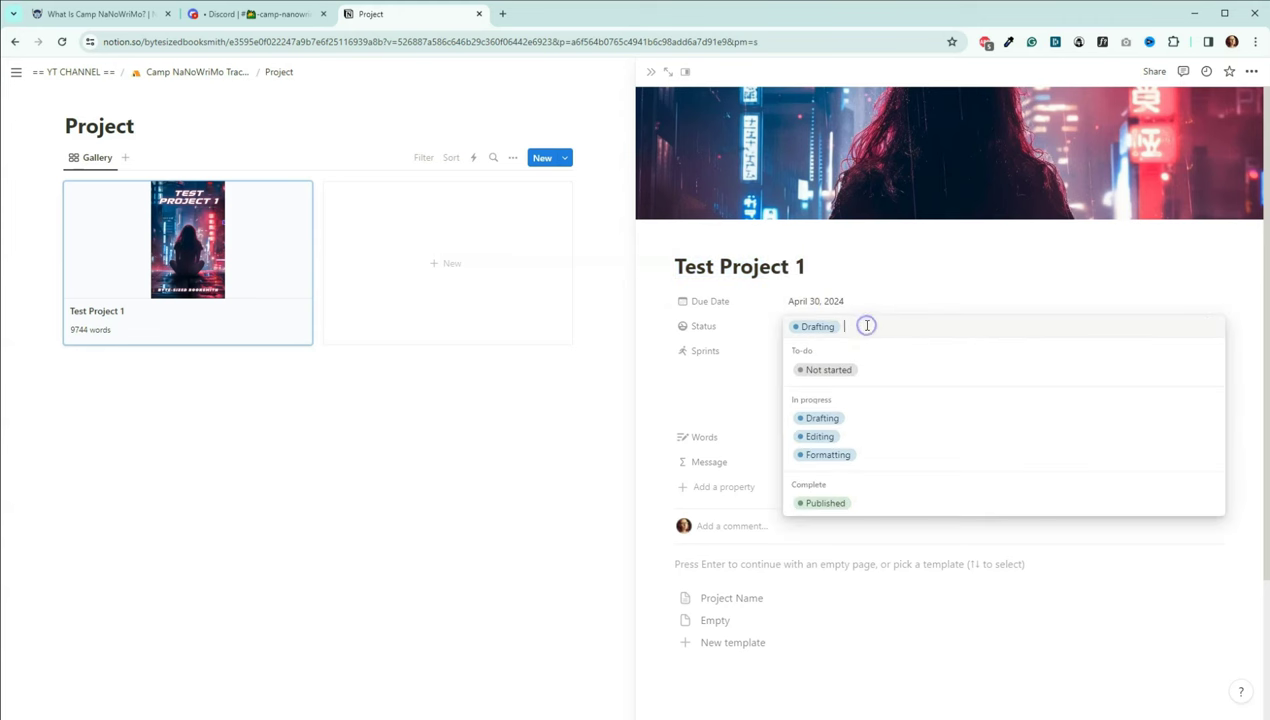
{"action": "left_click", "coordinate": [737, 328]}
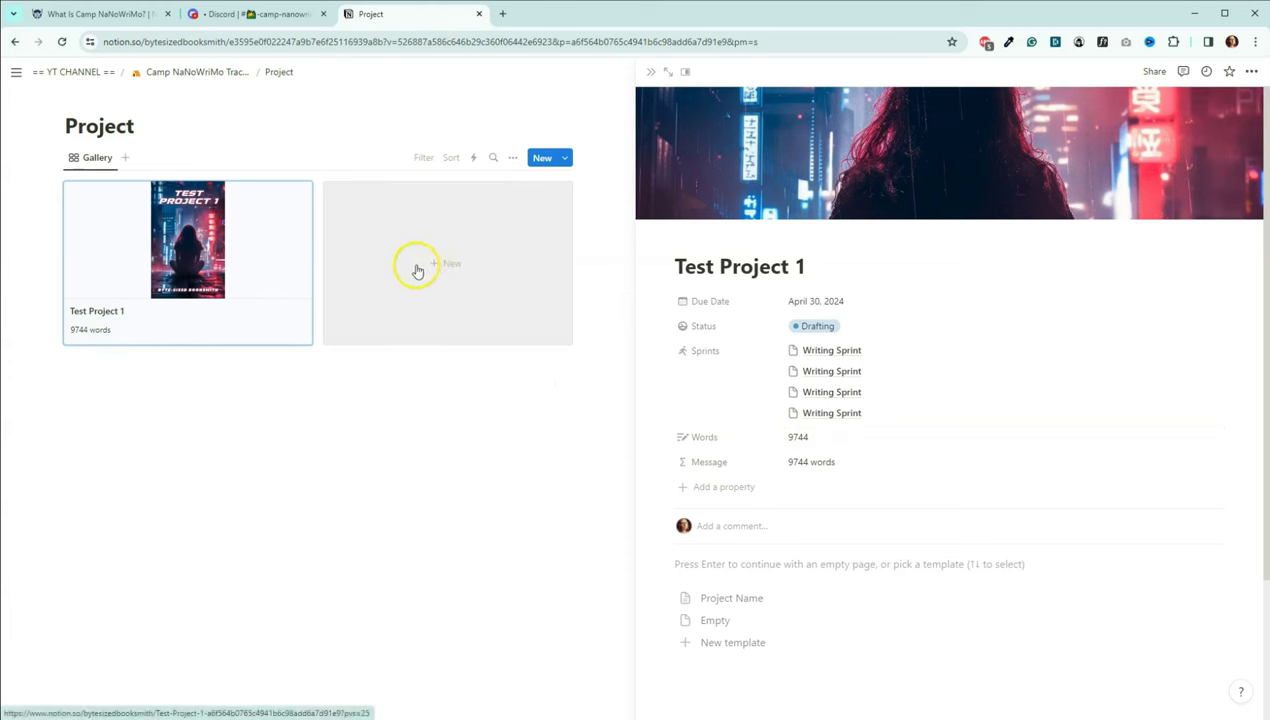
Close the Test Project 1 preview and view the Date database from the tracker
{"action": "left_click", "coordinate": [650, 71]}
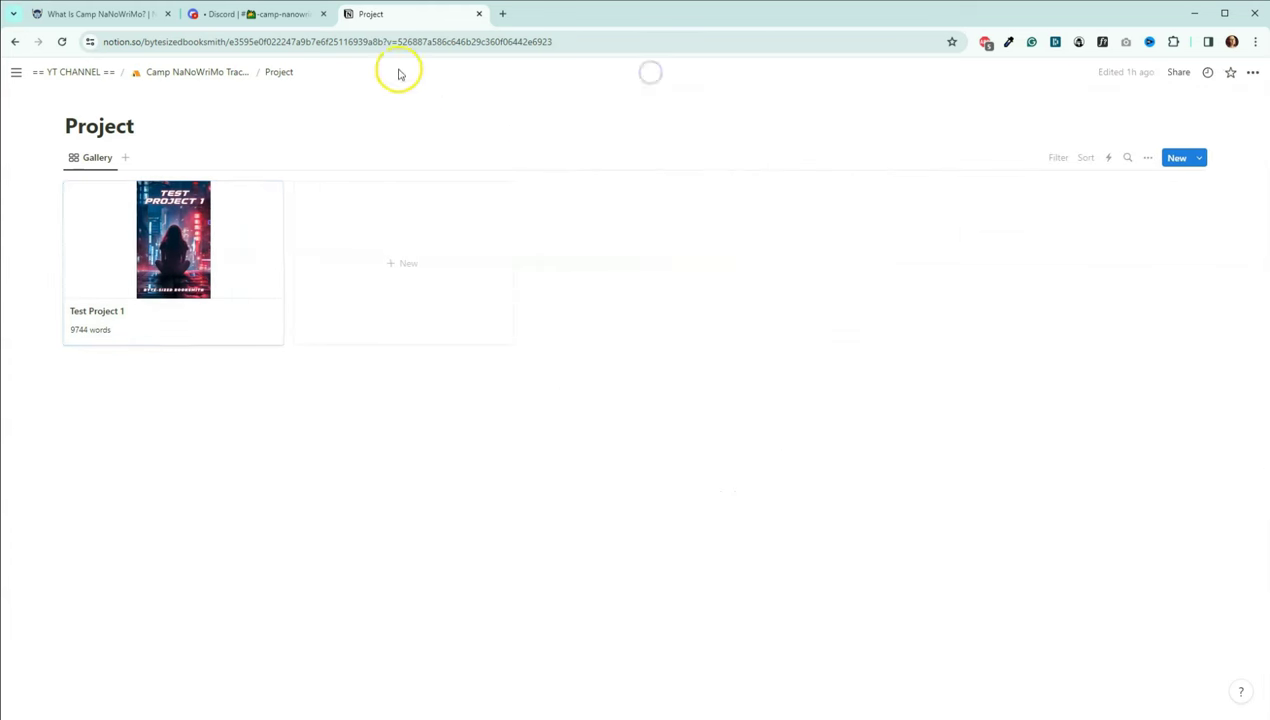
{"action": "left_click", "coordinate": [200, 75]}
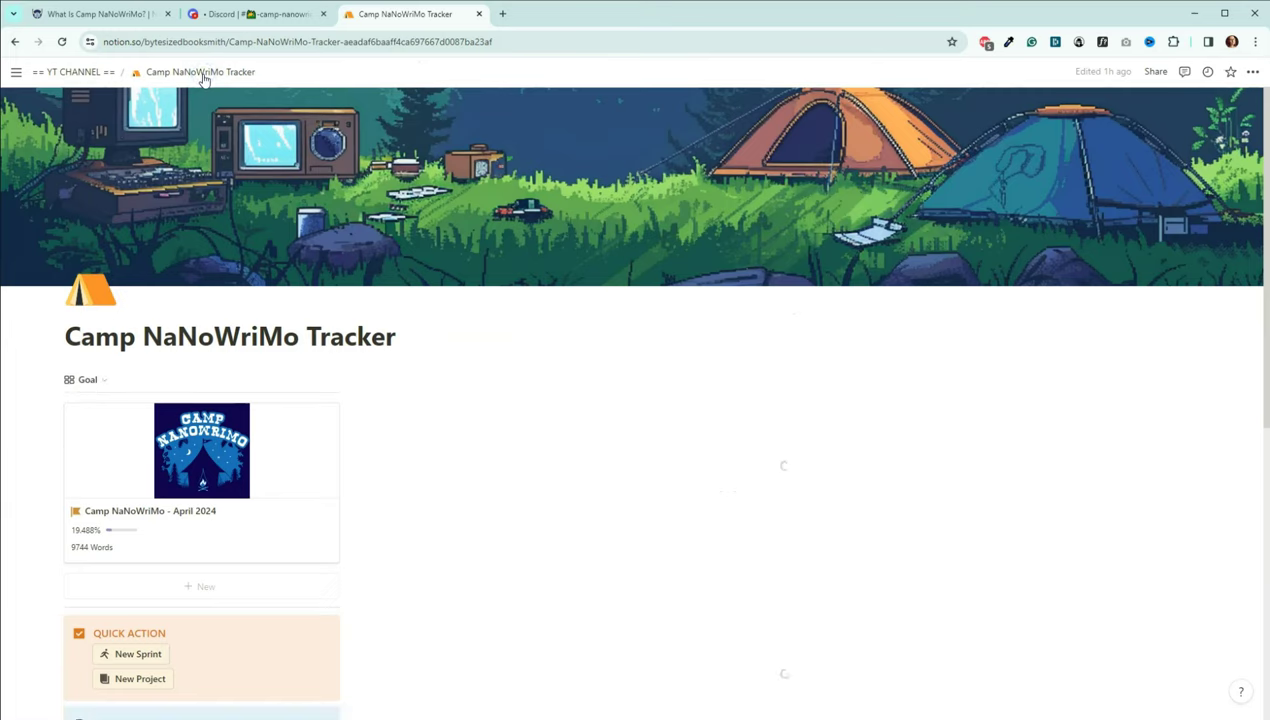
{"action": "scroll", "coordinate": [375, 430], "scroll_direction": "down", "scroll_amount": 3}
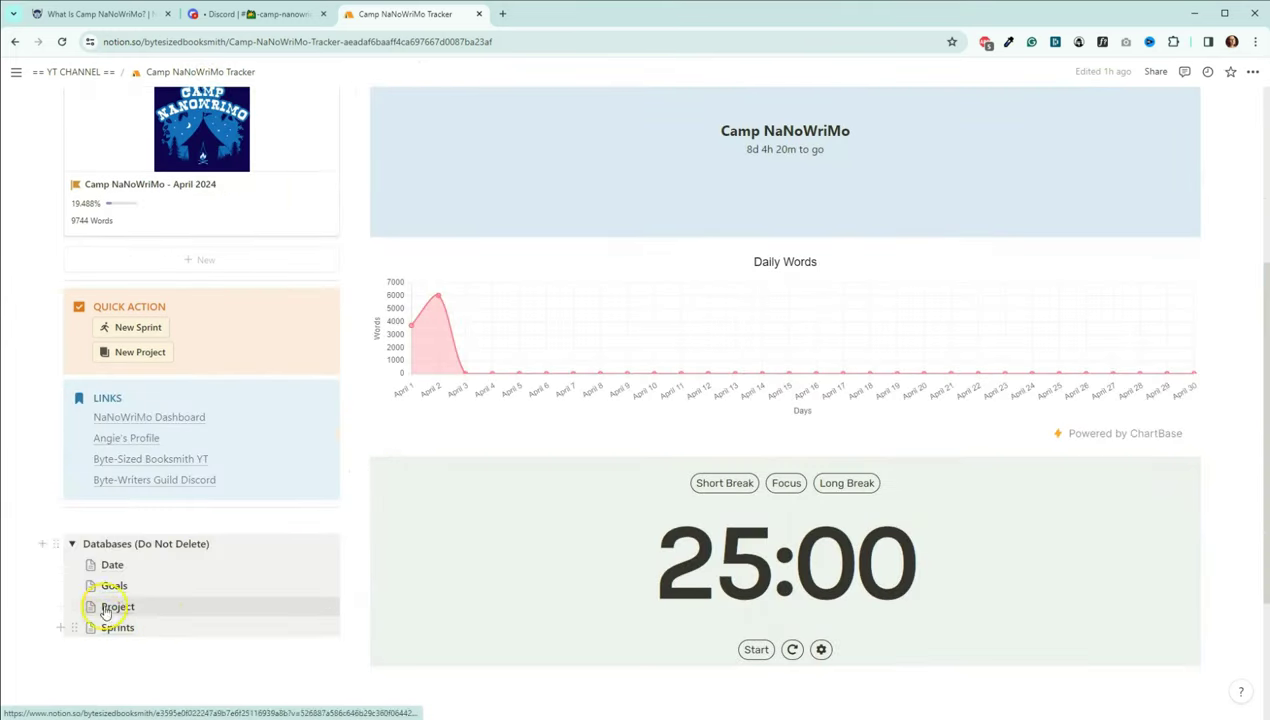
{"action": "mouse_move", "coordinate": [110, 575]}
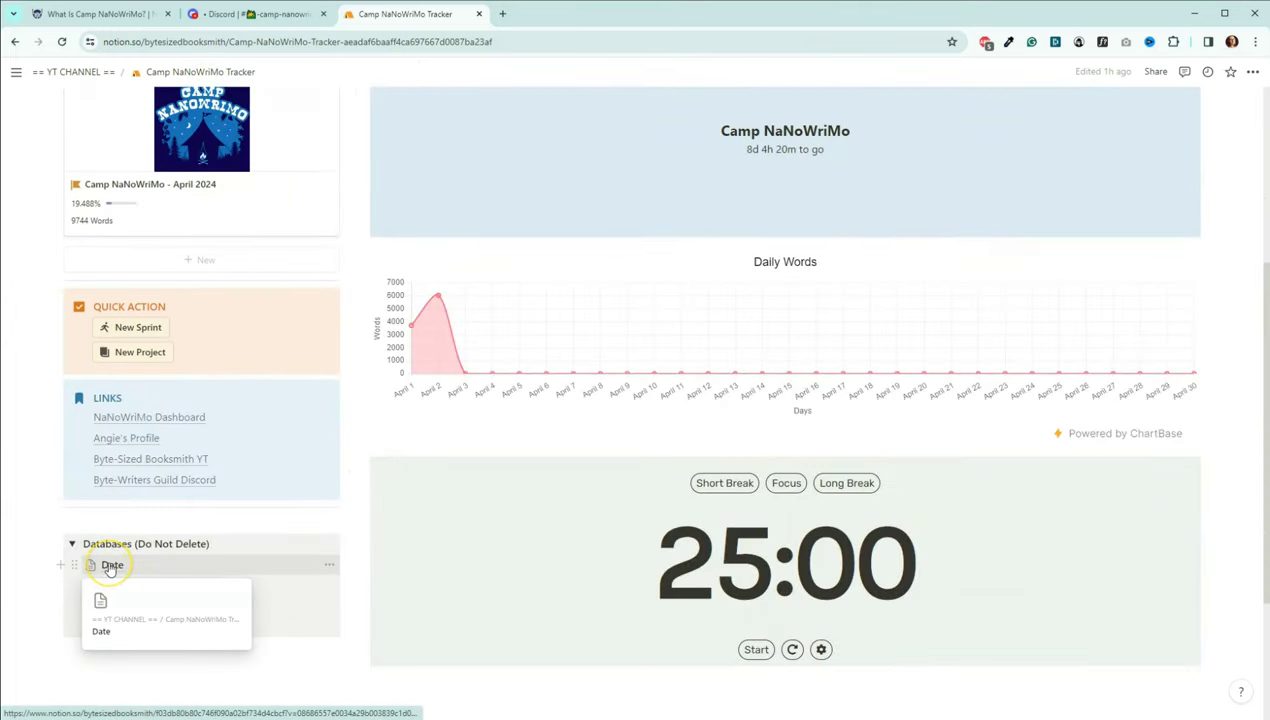
{"action": "left_click", "coordinate": [110, 566]}
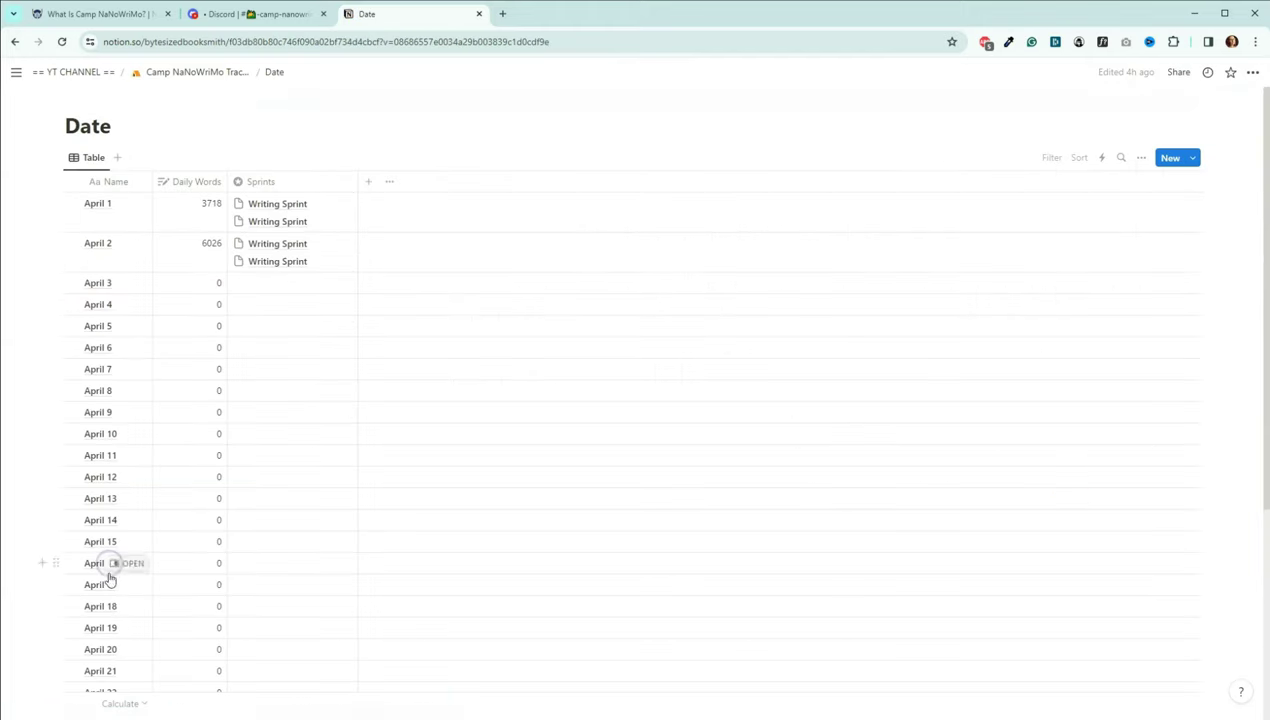
{"action": "left_click", "coordinate": [193, 72]}
In the Sprints database, select all four sprint rows, then return to the tracker
{"action": "scroll", "coordinate": [180, 570], "scroll_direction": "down", "scroll_amount": 3}
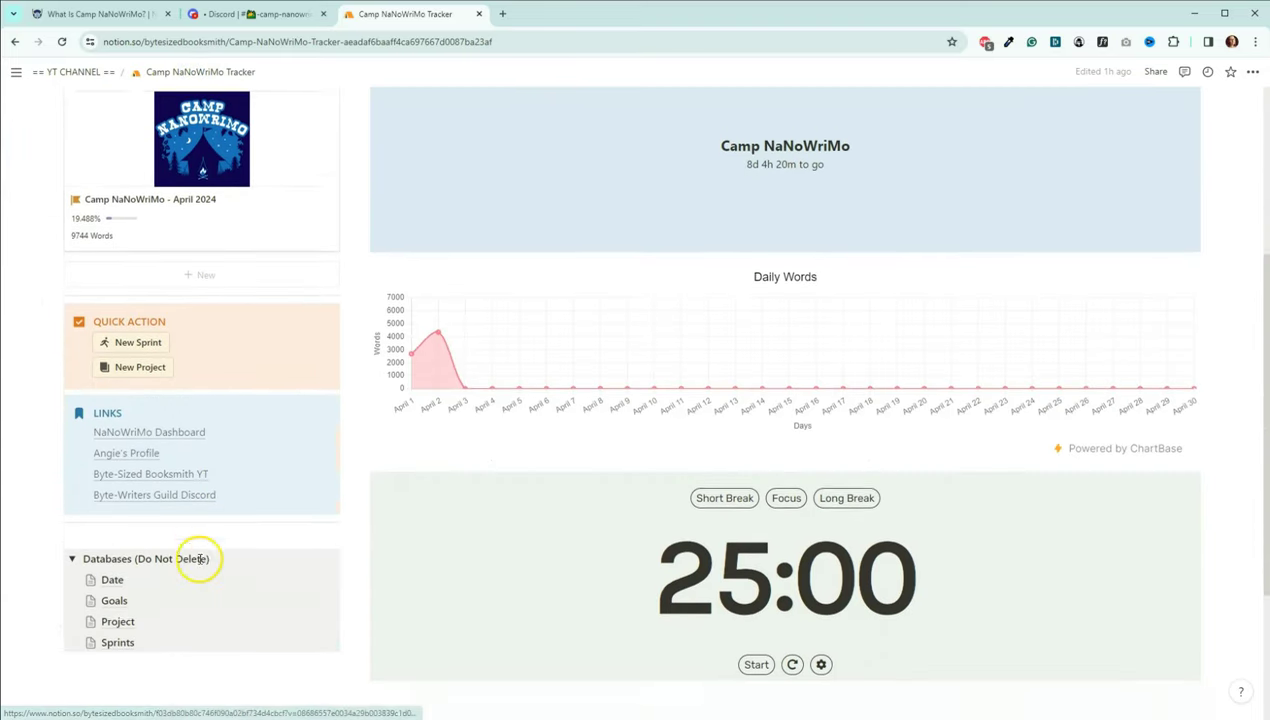
{"action": "left_click", "coordinate": [117, 627]}
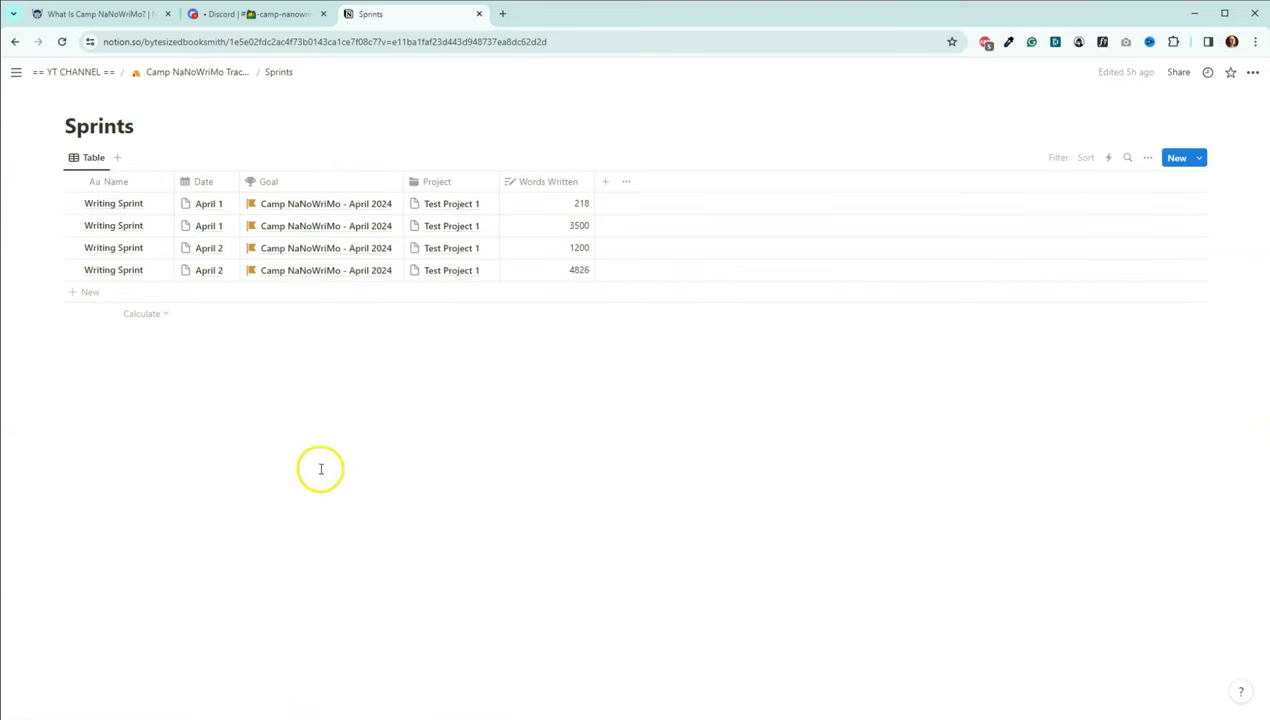
{"action": "left_click", "coordinate": [71, 204]}
{"action": "left_click", "coordinate": [72, 226]}
{"action": "left_click", "coordinate": [71, 248]}
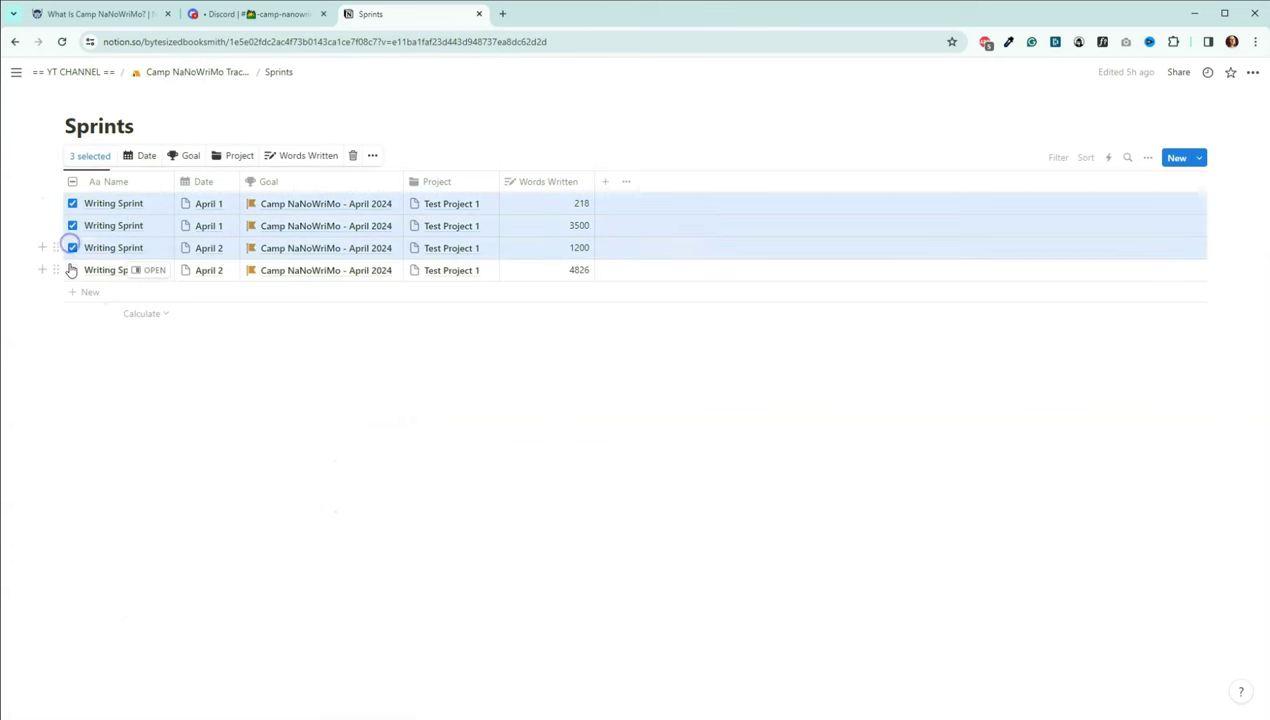
{"action": "left_click", "coordinate": [72, 270]}
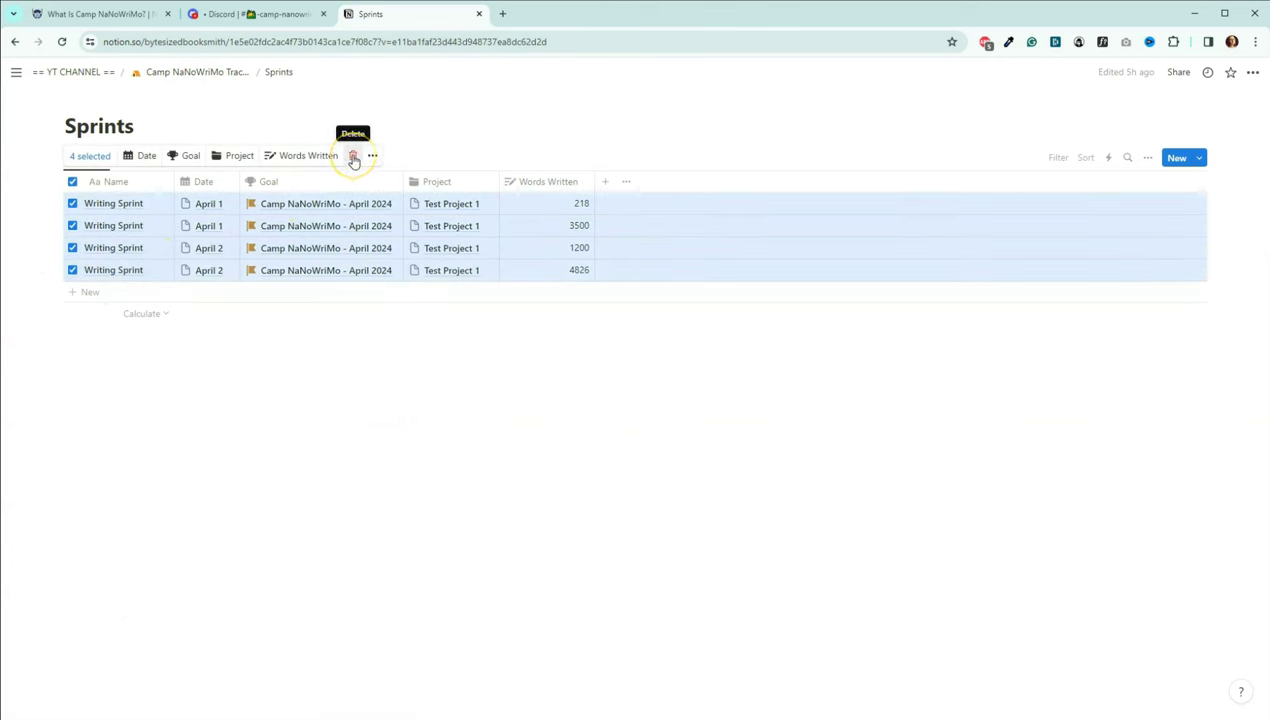
{"action": "left_click", "coordinate": [179, 78]}
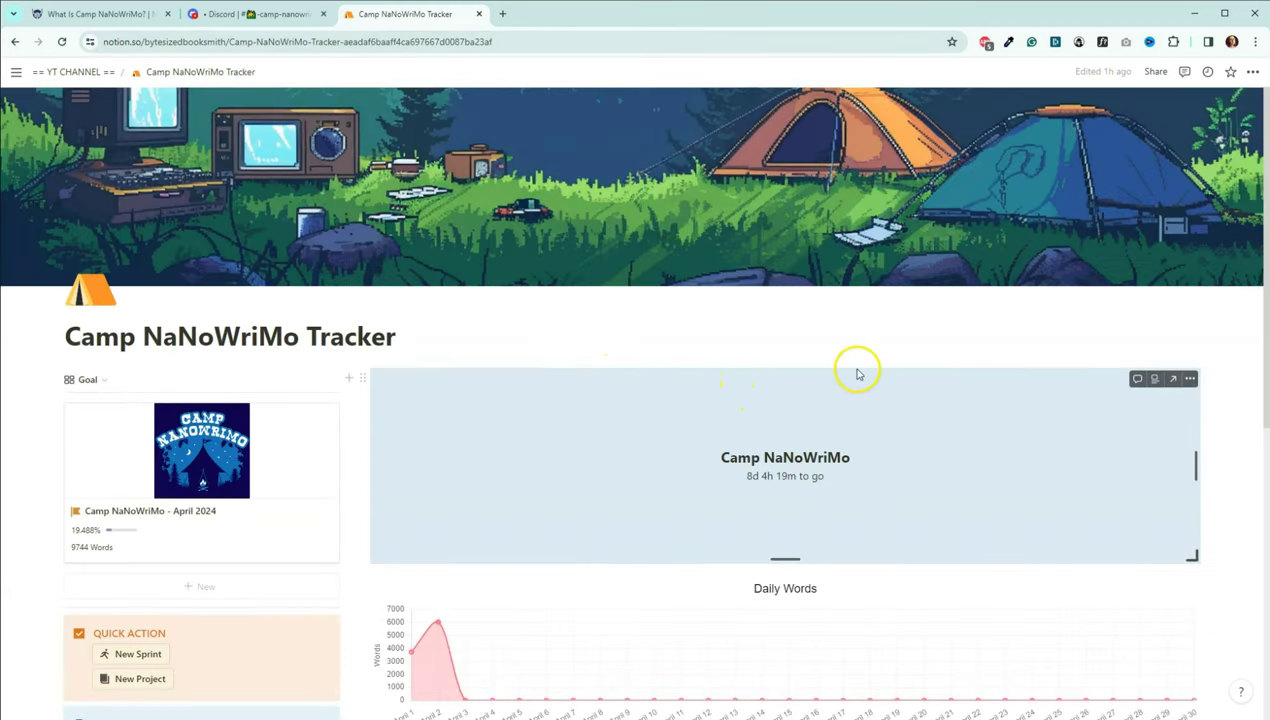
Collapse the Databases (Do Not Delete) toggle, hiding Date, Goals, Project and Sprints
{"action": "scroll", "coordinate": [839, 400], "scroll_direction": "down", "scroll_amount": 2}
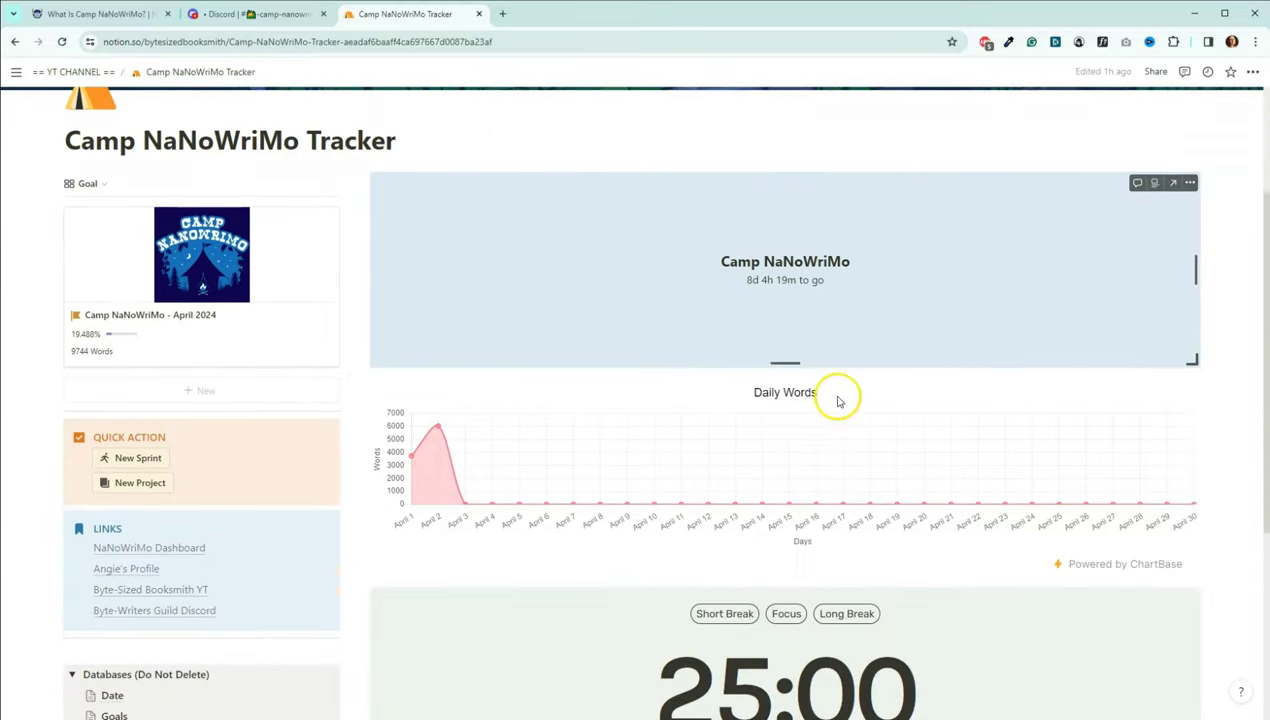
{"action": "scroll", "coordinate": [765, 414], "scroll_direction": "down", "scroll_amount": 1}
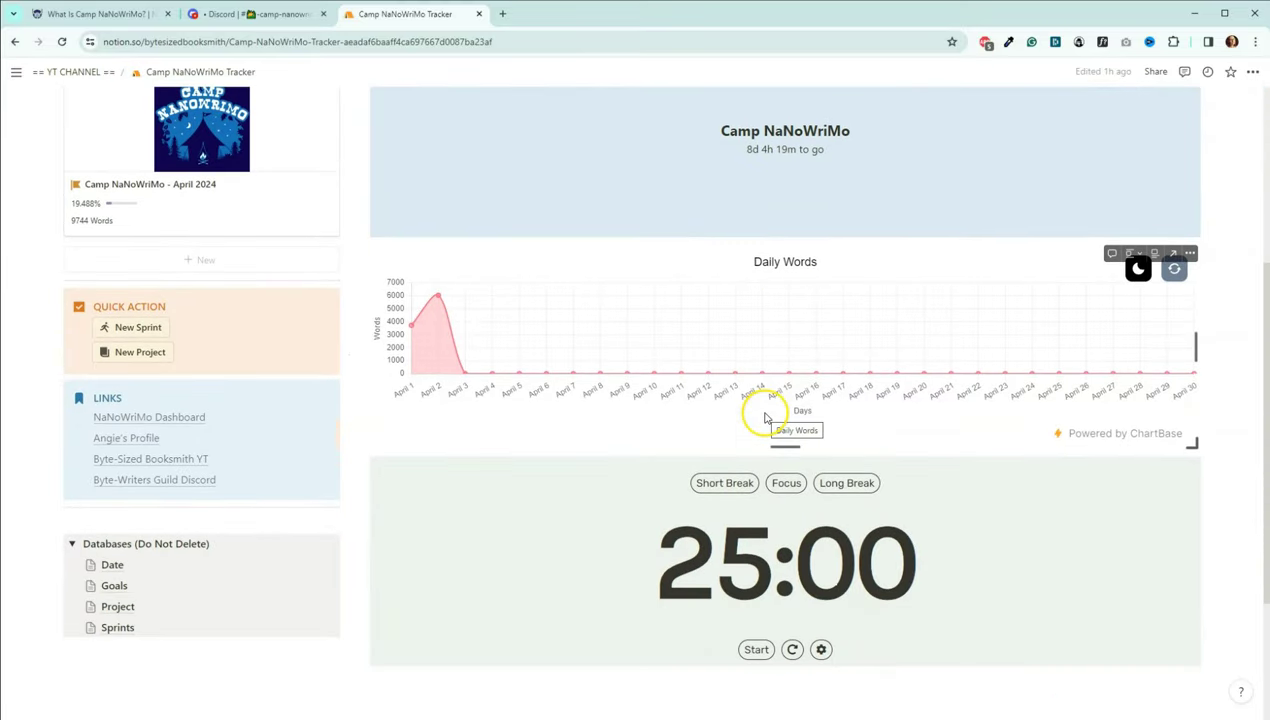
{"action": "left_click", "coordinate": [72, 546]}
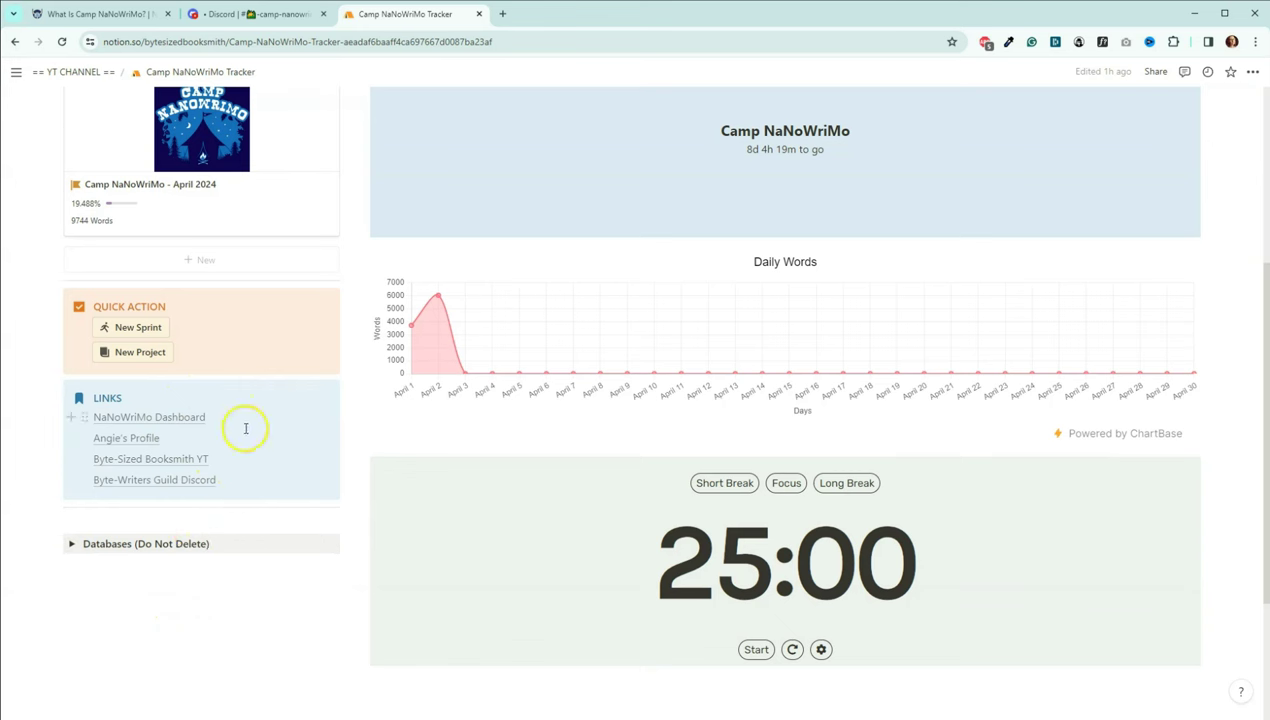
{"action": "mouse_move", "coordinate": [138, 444]}
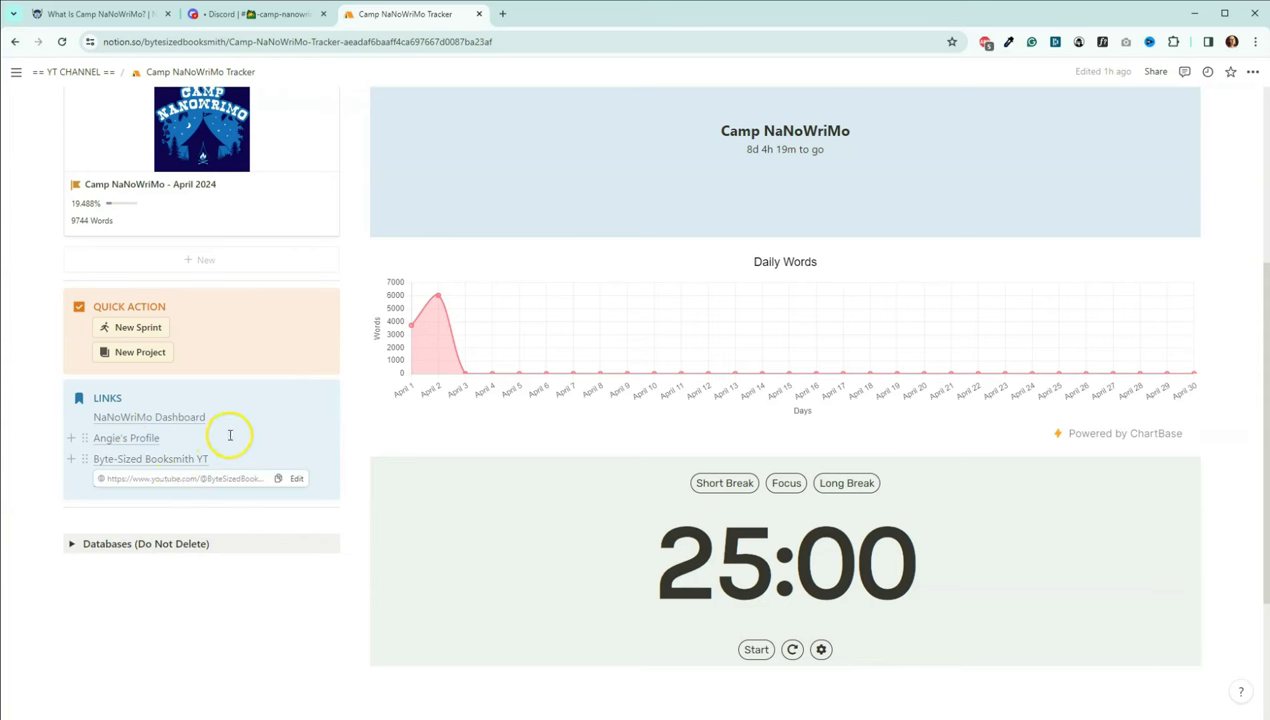
{"action": "scroll", "coordinate": [383, 395], "scroll_direction": "up", "scroll_amount": 5}
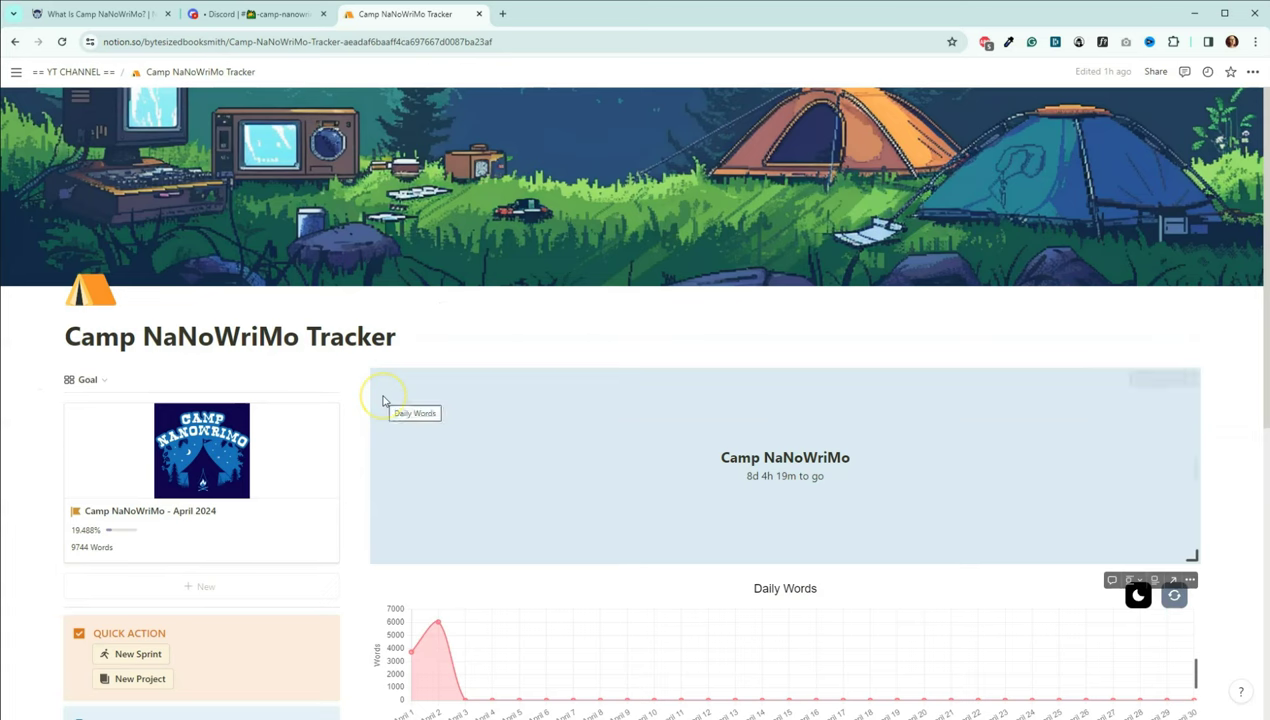
{"action": "scroll", "coordinate": [397, 417], "scroll_direction": "down", "scroll_amount": 2}
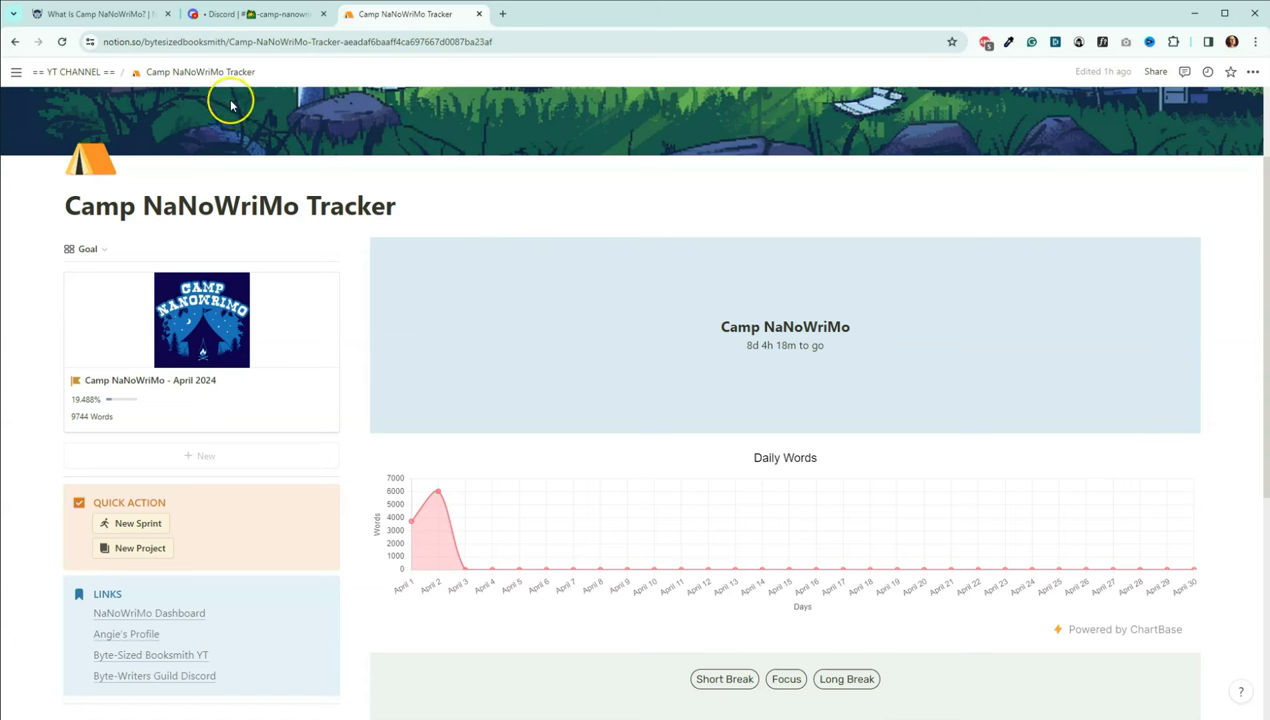
Switch to the NaNoWriMo dashboard showing the April 2024 project at 0% of 60,000 words
{"action": "left_click", "coordinate": [88, 12]}
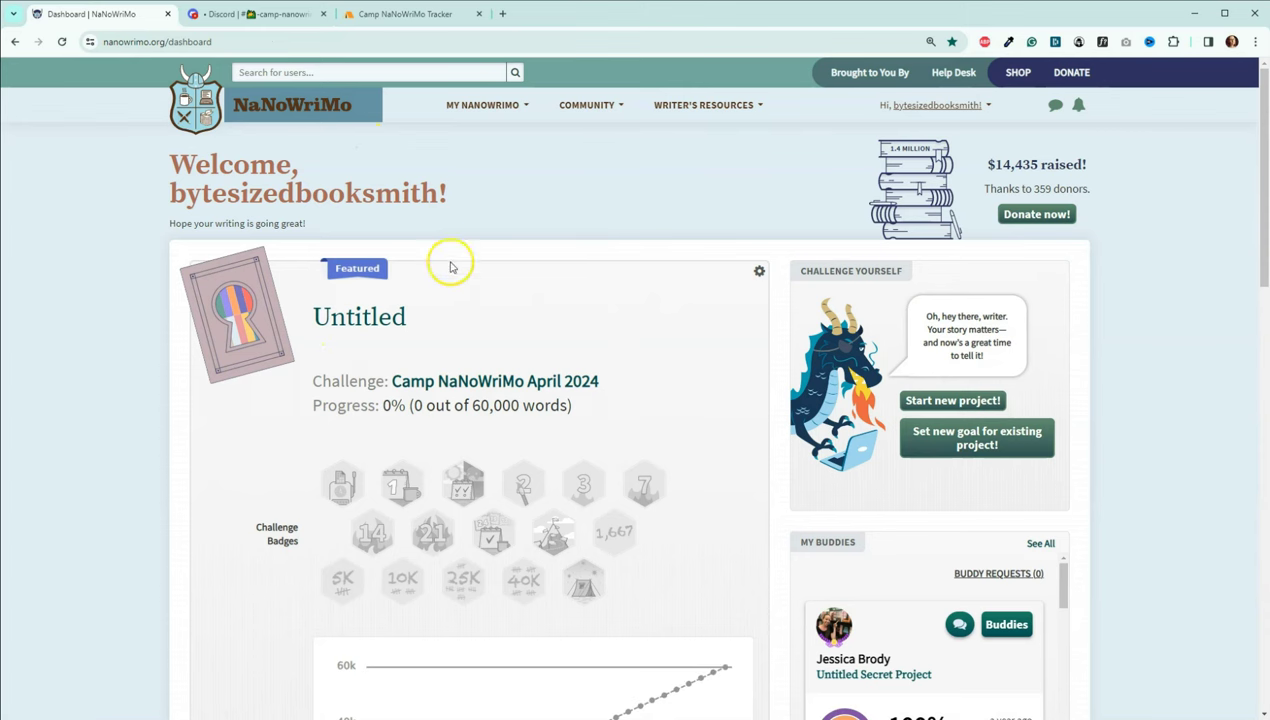